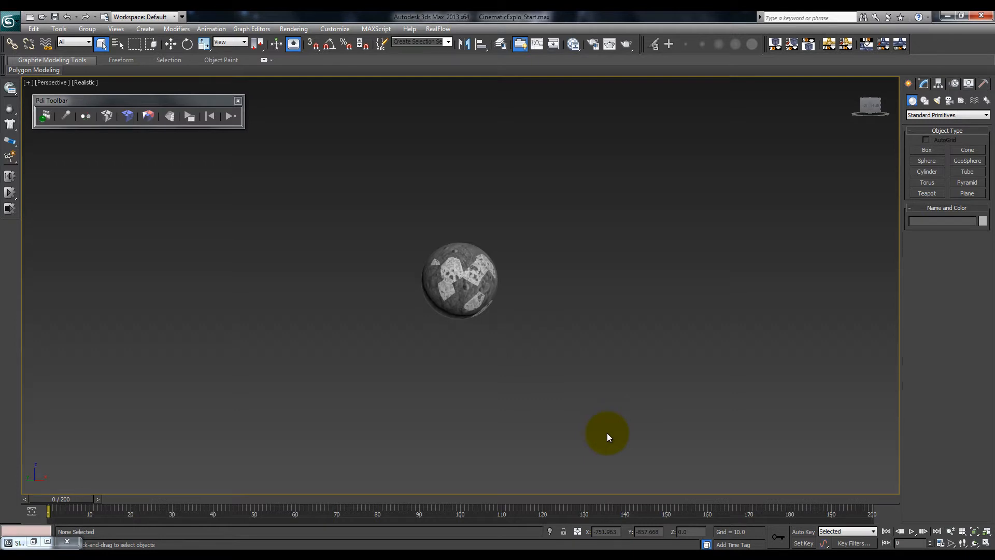
click(569, 554)
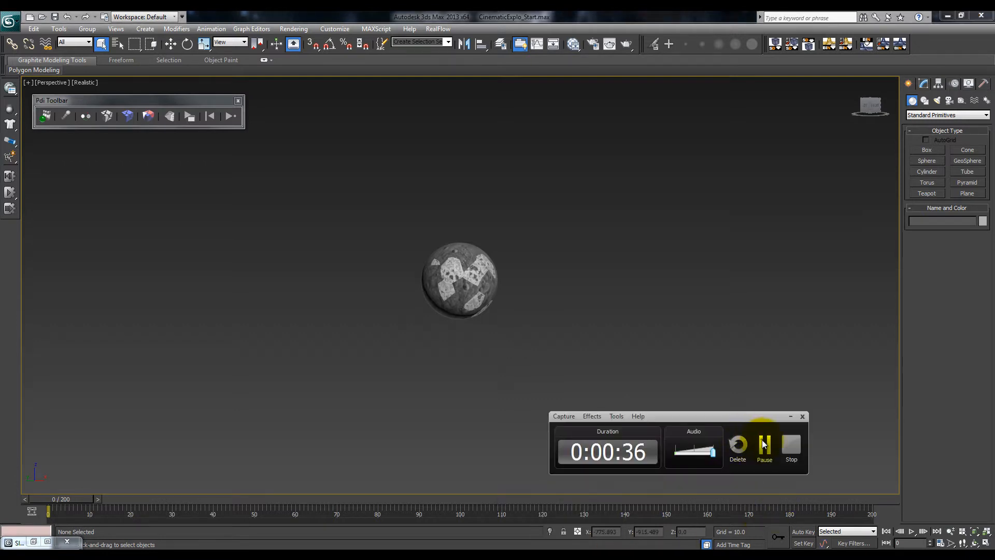
click(762, 443)
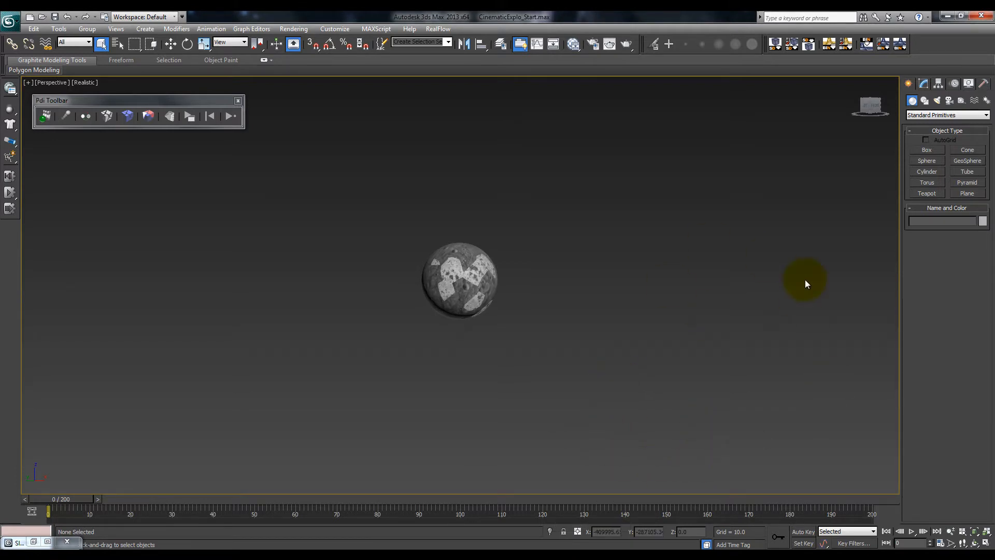
Create a standard Omni light on the grid just beside the planet in the perspective view
click(937, 101)
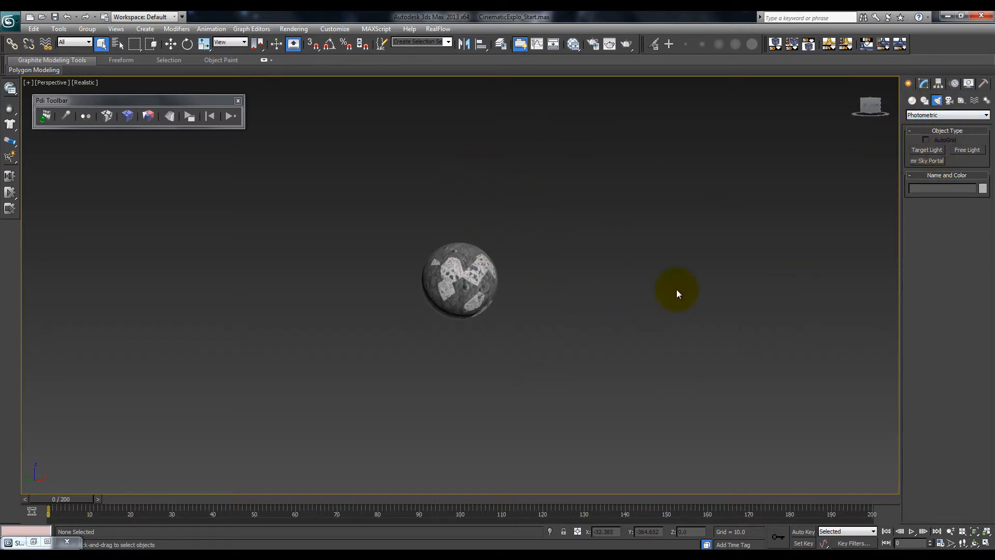
alt+middle_drag(665, 300, 592, 318)
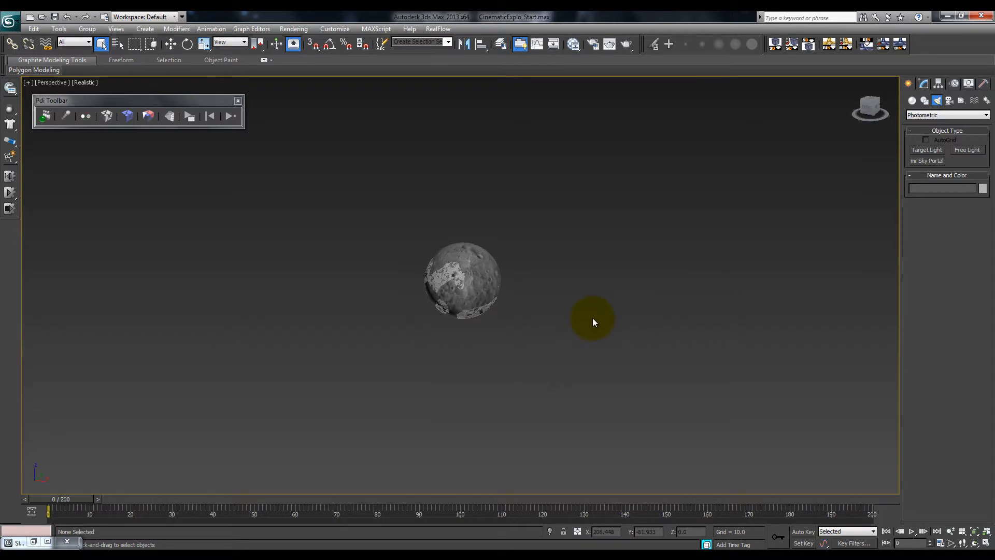
click(943, 115)
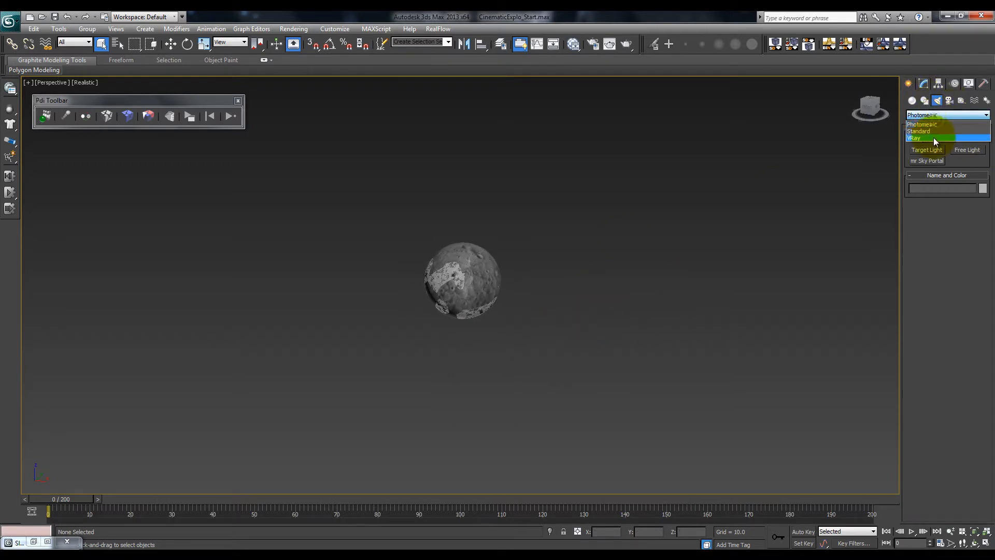
click(927, 131)
click(924, 170)
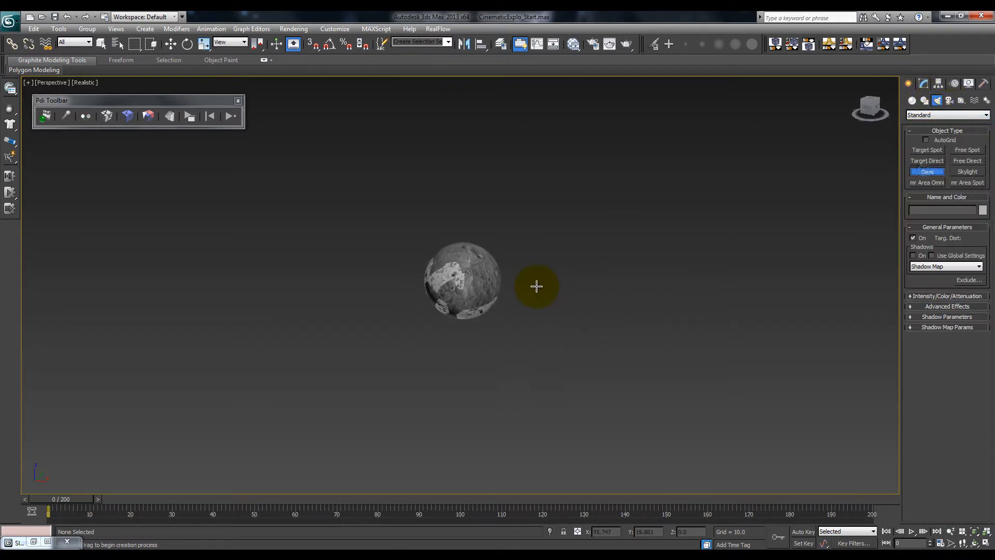
middle_drag(536, 286, 524, 300)
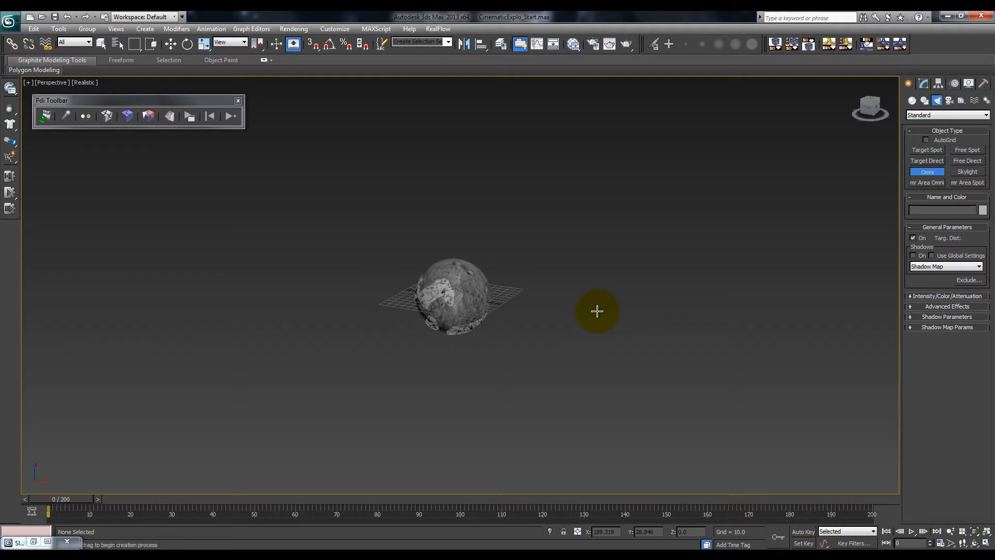
click(504, 294)
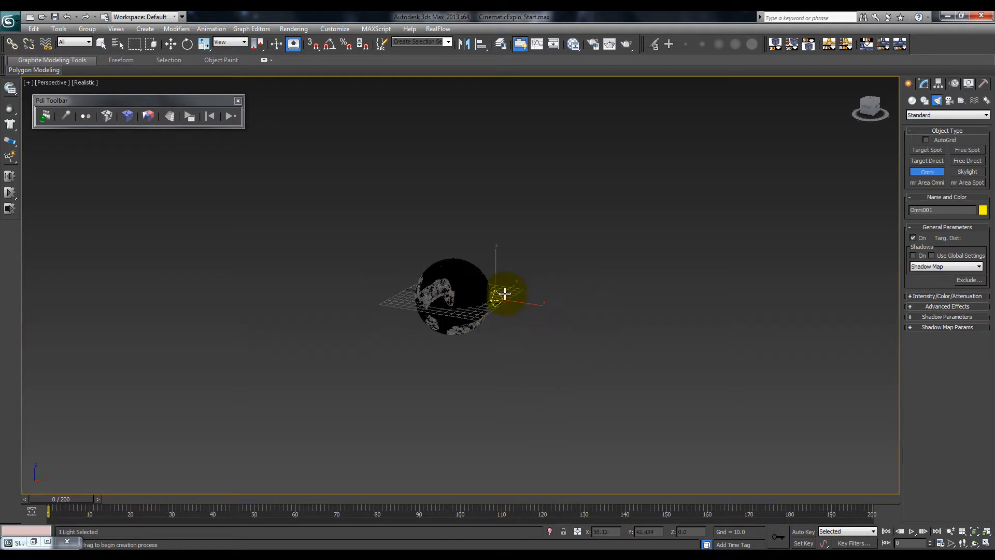
right_click(485, 259)
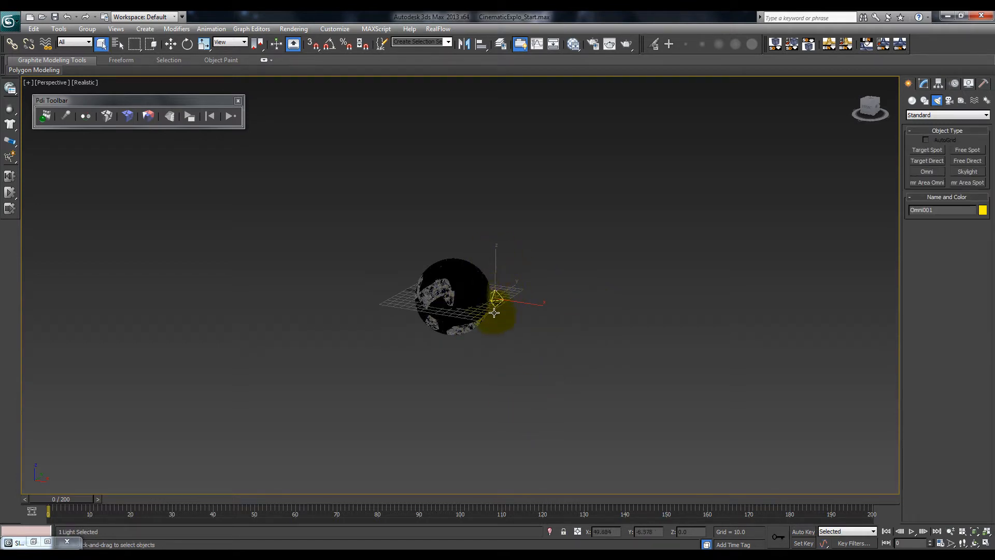
Move the omni light far away from the planet and above it, to about X 663, Y -133, Z 253
key(w)
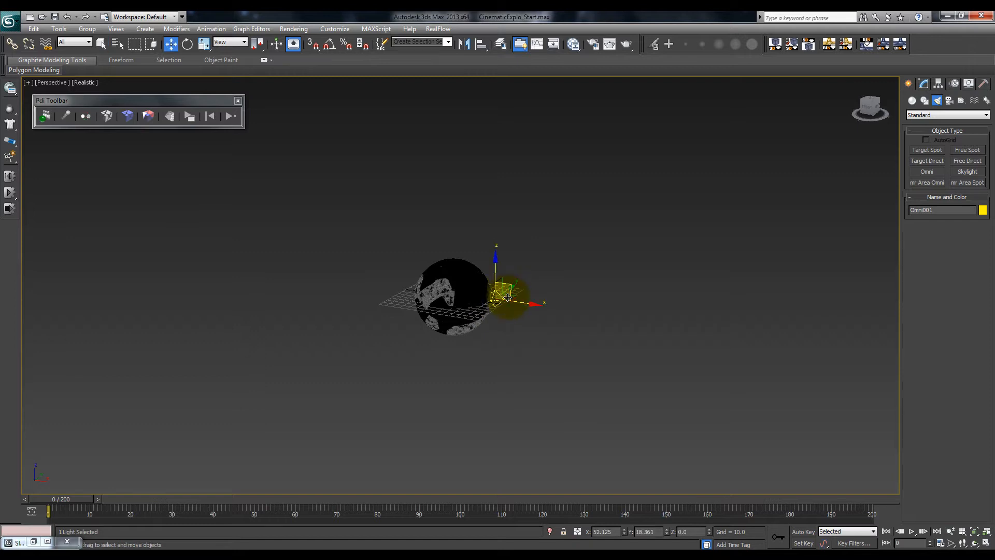
drag(507, 296, 853, 169)
middle_drag(668, 261, 402, 321)
drag(667, 259, 833, 221)
alt+middle_drag(650, 264, 654, 259)
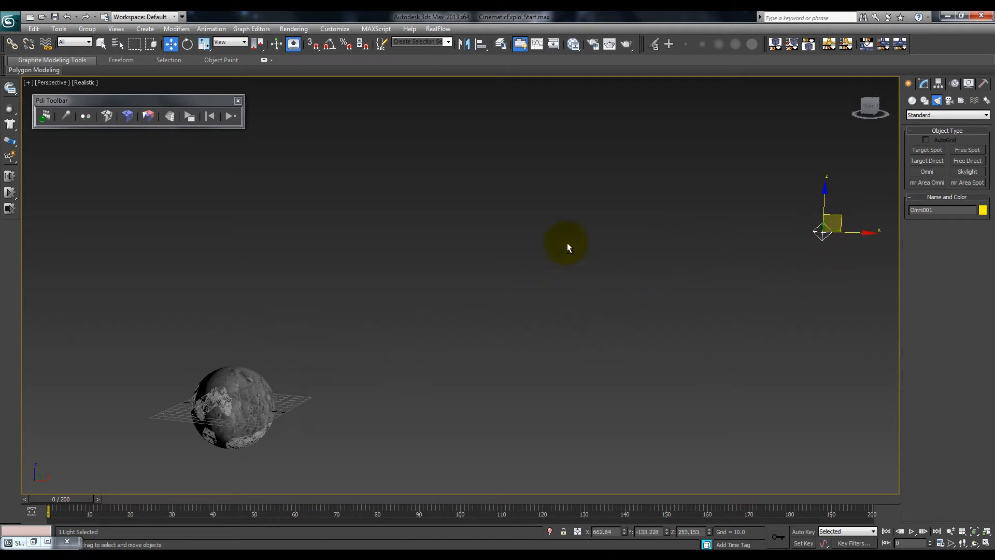
alt+middle_drag(566, 243, 609, 396)
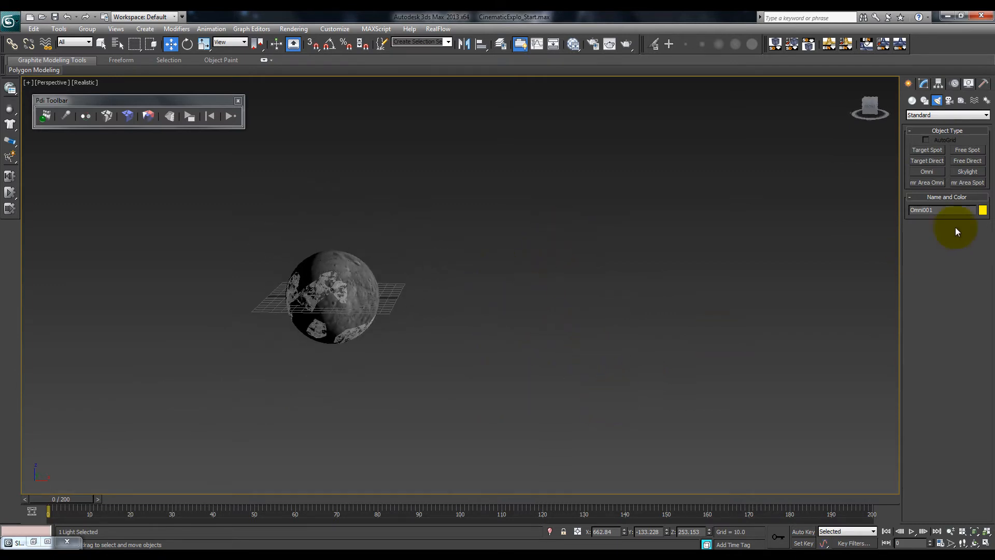
Rename the omni light SunLight and turn on its shadows with the Shadow Map type
double_click(938, 211)
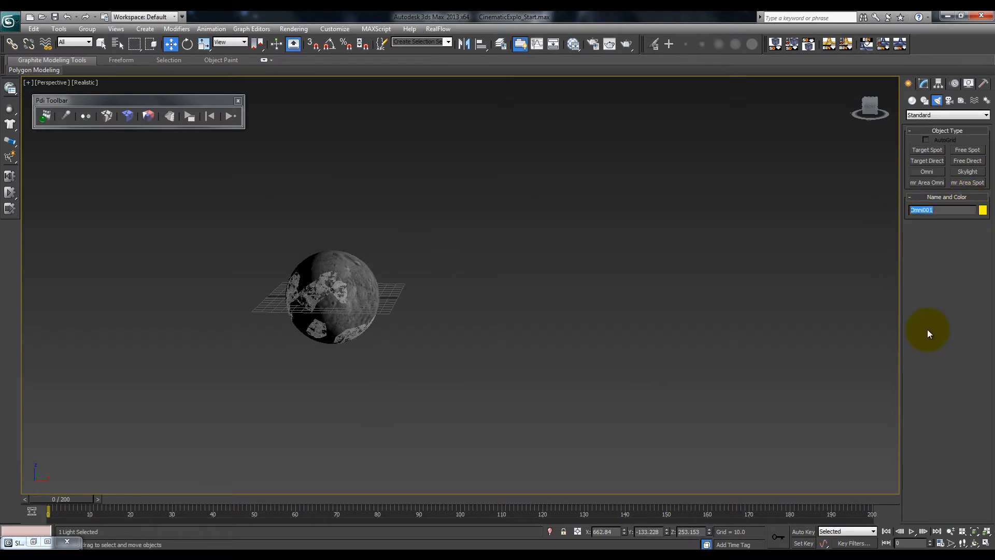
text(SunLight)
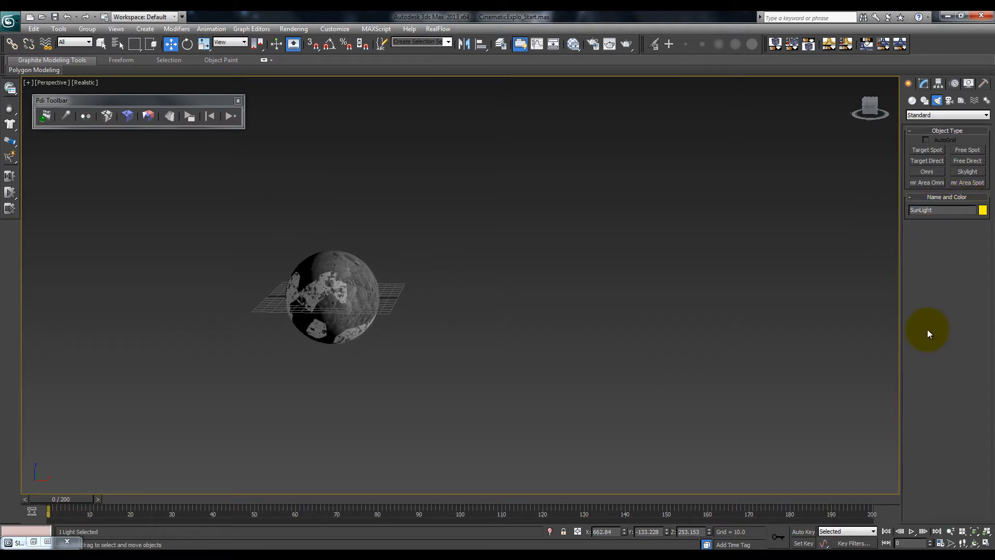
click(924, 83)
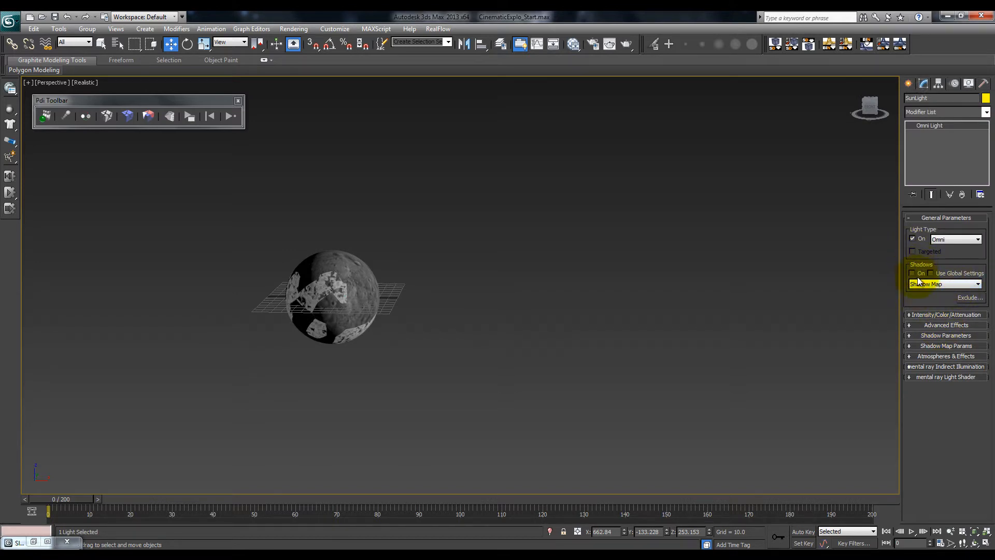
click(913, 273)
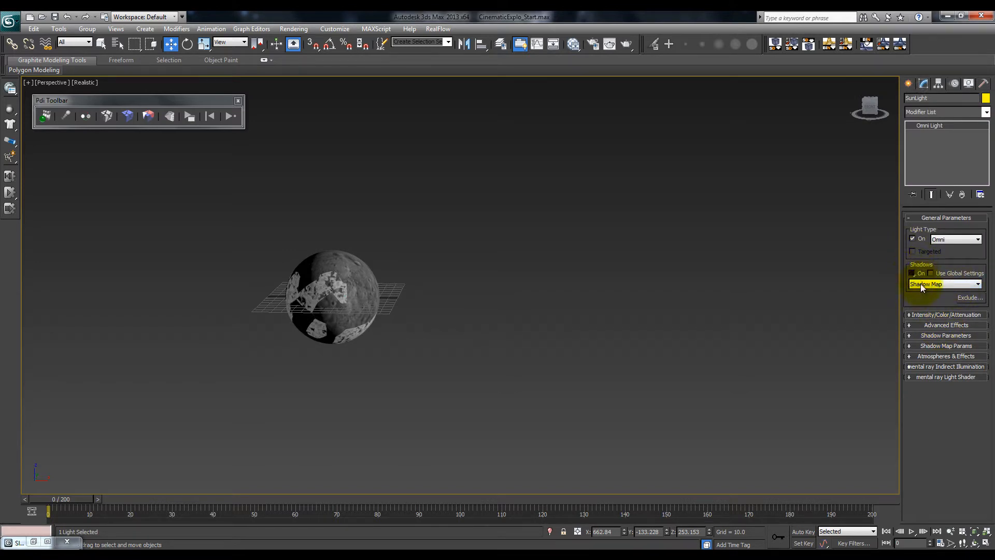
Give SunLight a pale, warm orange light color
click(936, 315)
click(975, 328)
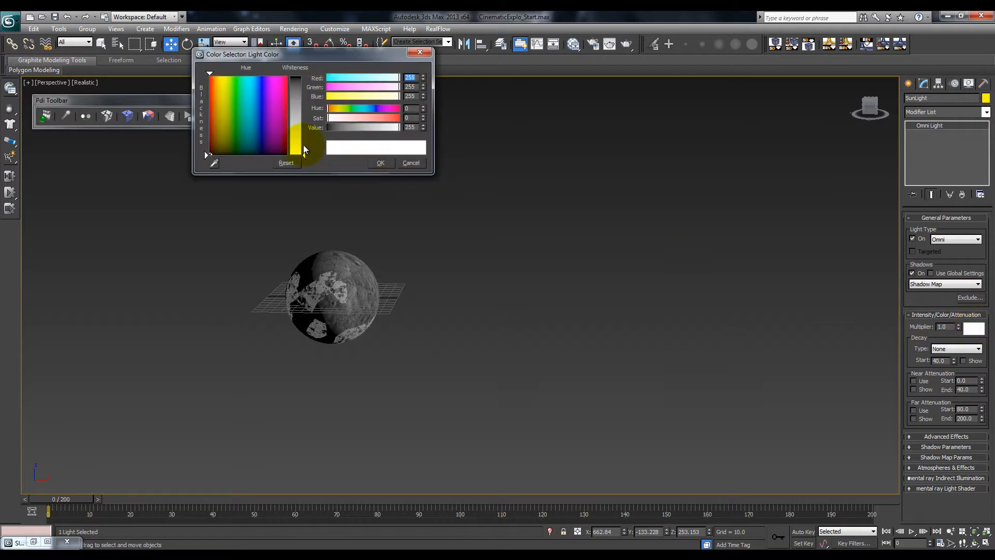
click(215, 77)
click(294, 134)
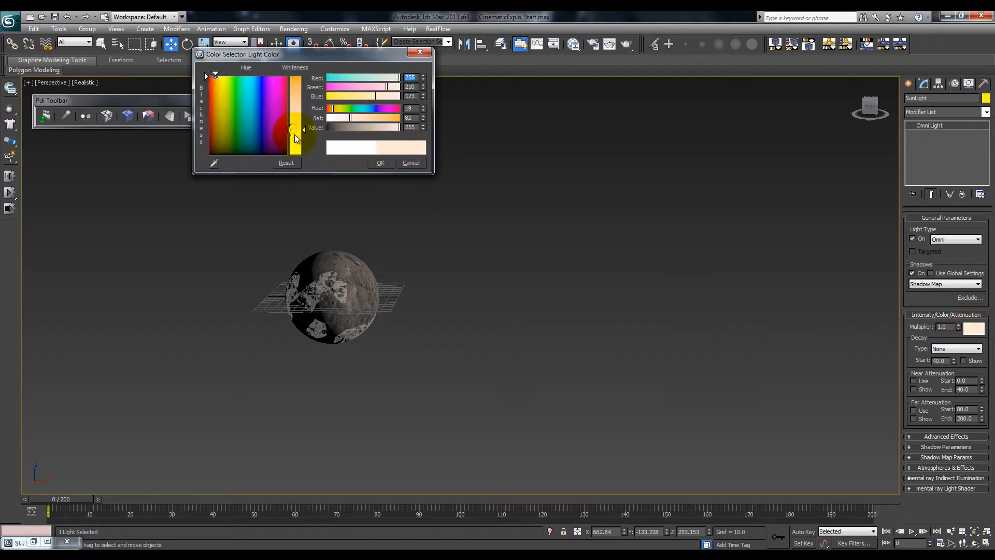
click(383, 162)
Zoom the perspective view to the whole planet, render frame 0 to check the lighting, and close the render
middle_drag(408, 268, 453, 282)
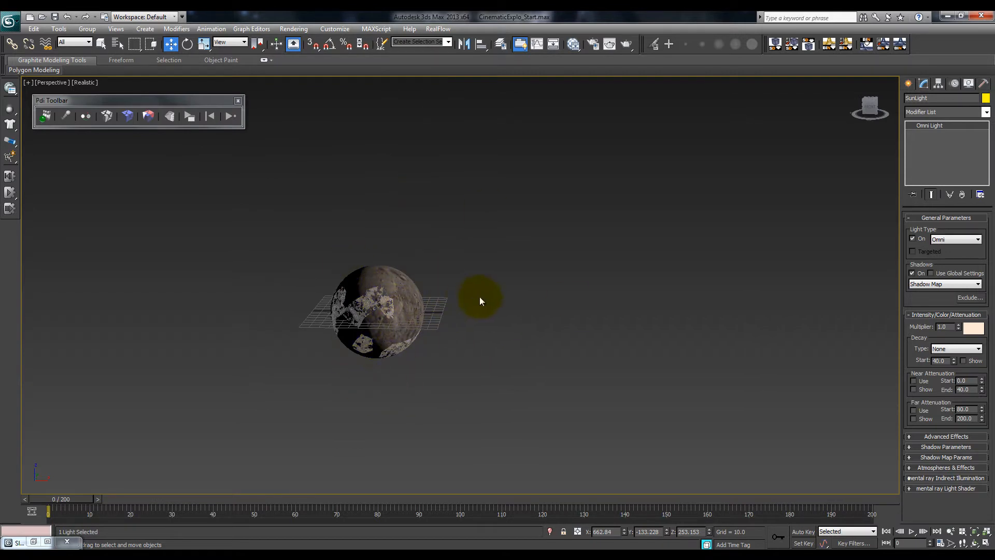
alt+middle_drag(471, 322, 447, 335)
alt+middle_drag(501, 299, 502, 293)
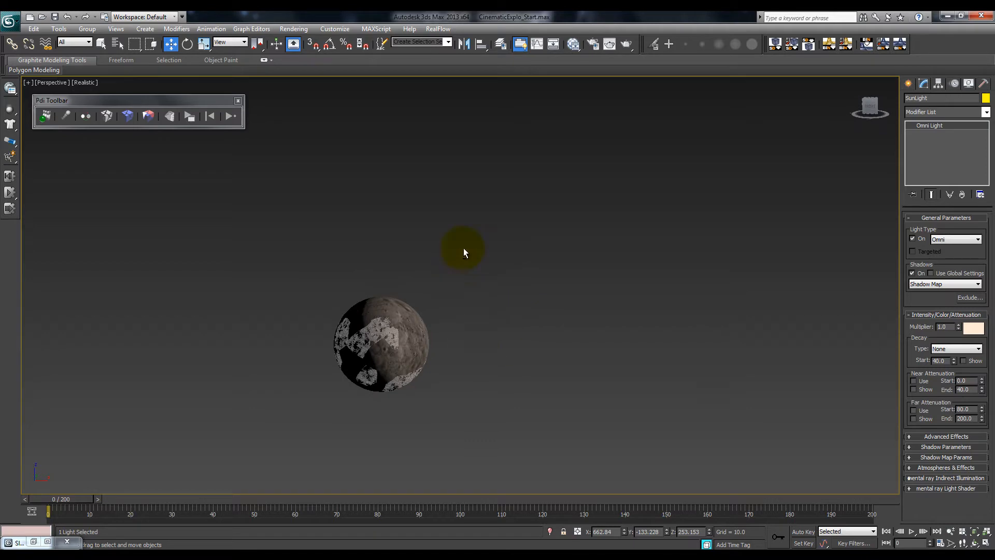
alt+middle_drag(463, 248, 523, 299)
drag(329, 235, 542, 443)
key(z)
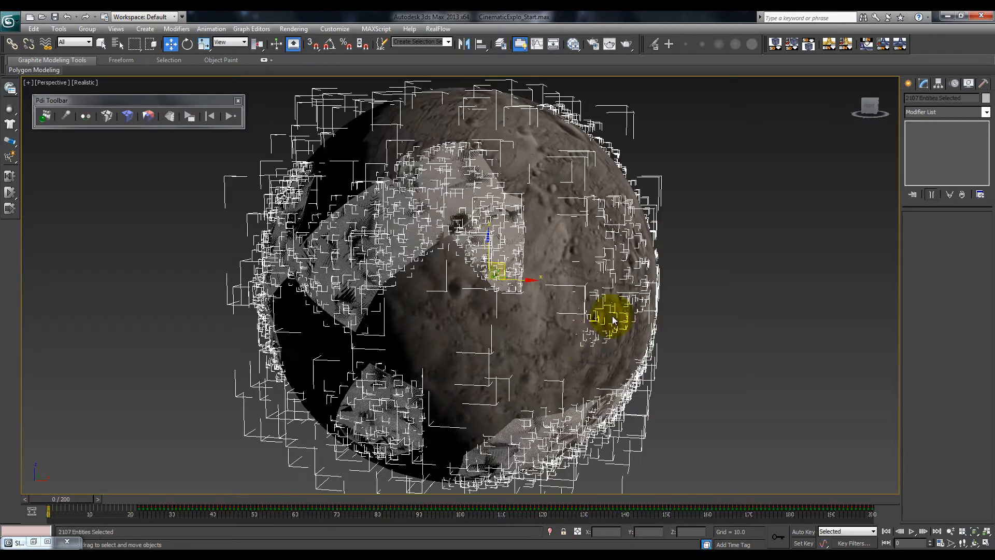
click(724, 245)
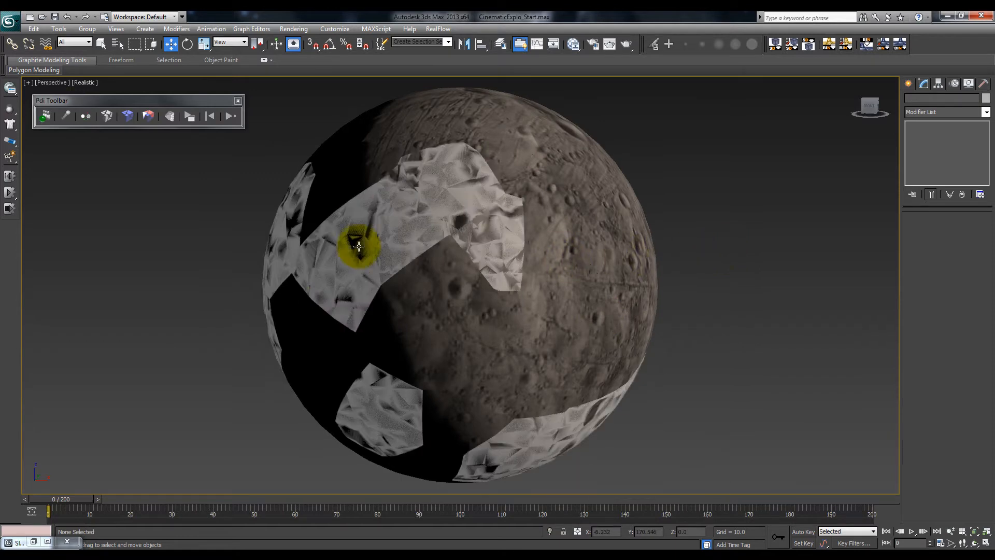
click(293, 29)
click(295, 38)
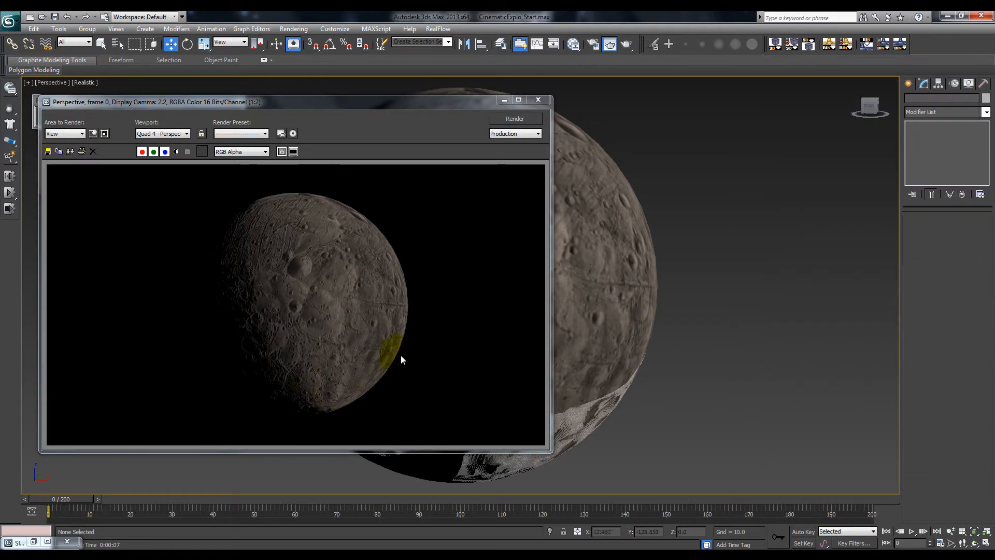
click(538, 100)
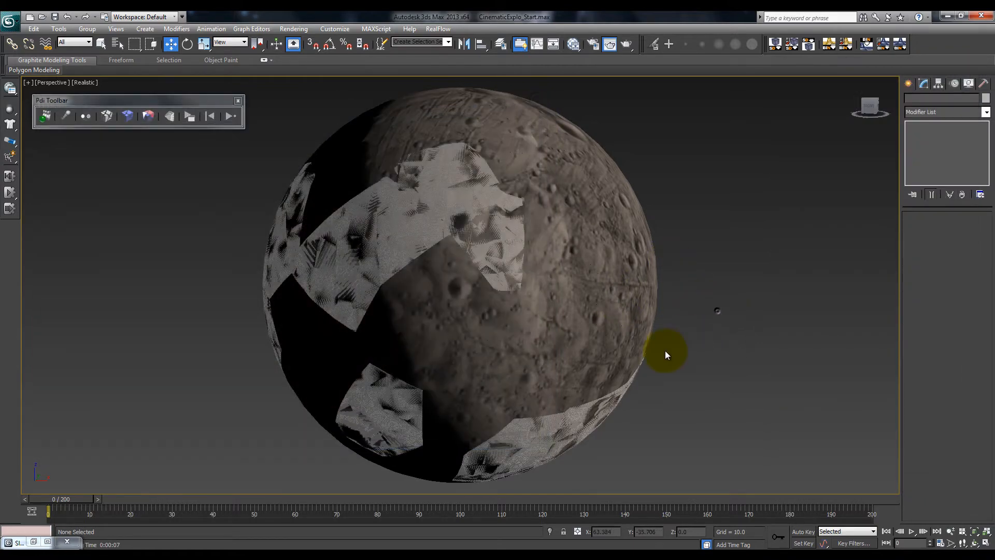
Go to frame 83 of the animation and render the exploded planet in the perspective view
middle_drag(664, 350, 655, 349)
scroll(596, 348, down, 8)
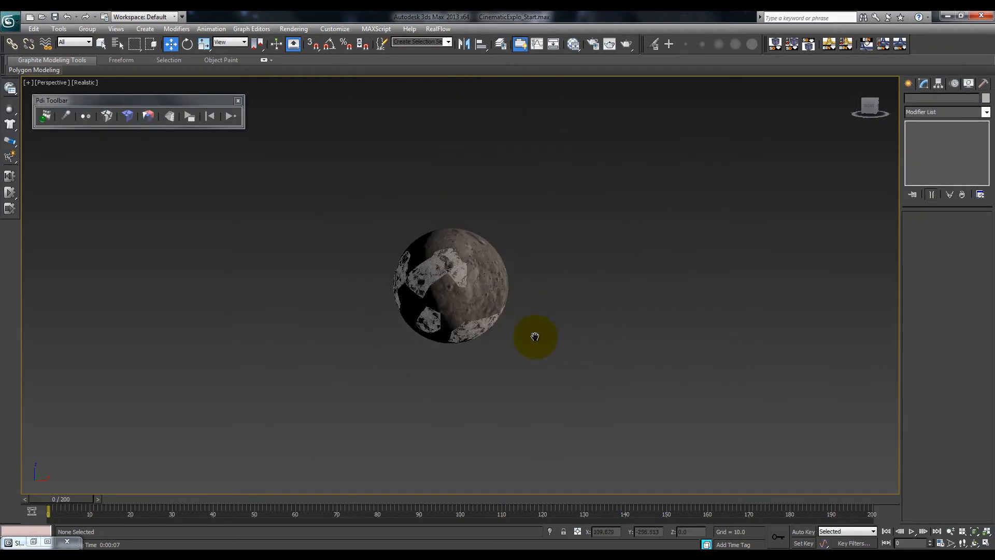
middle_drag(549, 337, 532, 337)
drag(73, 501, 407, 499)
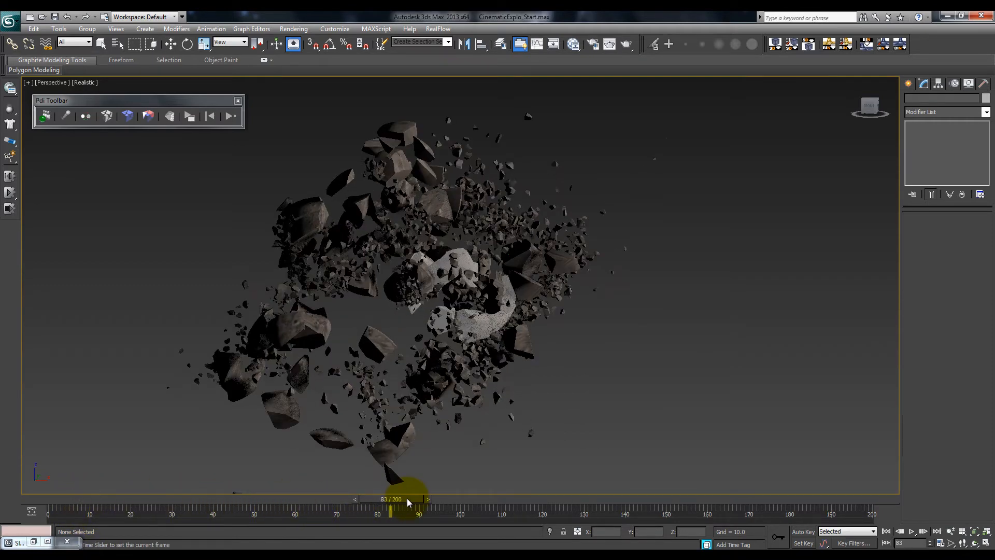
key(w)
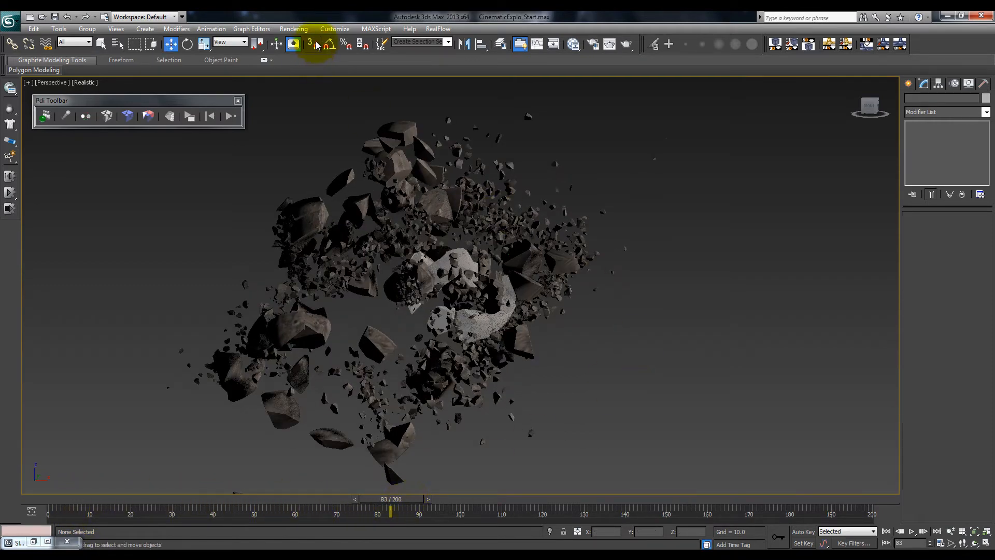
click(293, 29)
click(300, 41)
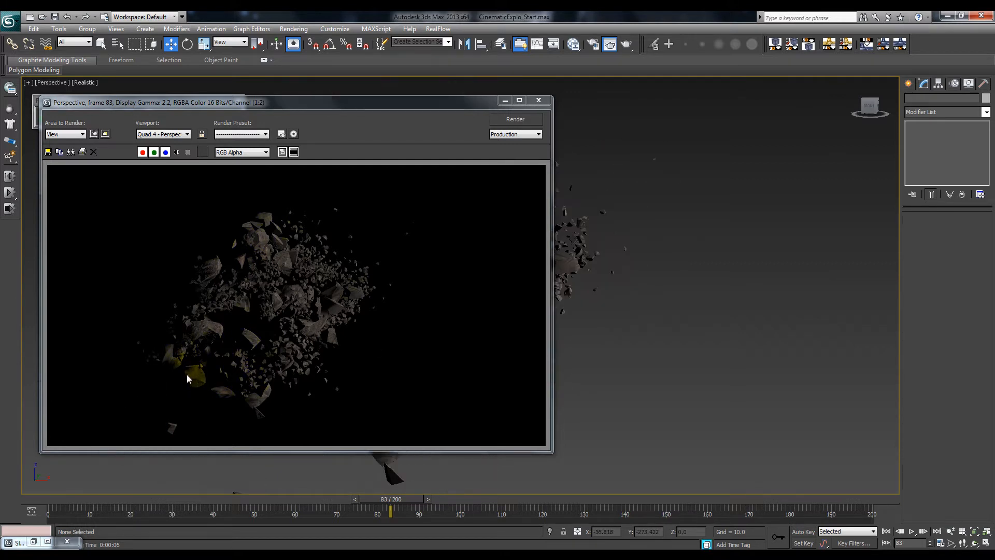
Examine the rendered planet fragments of frame 83 at 1:1 and close the render window
scroll(187, 374, up, 1)
middle_drag(165, 376, 213, 352)
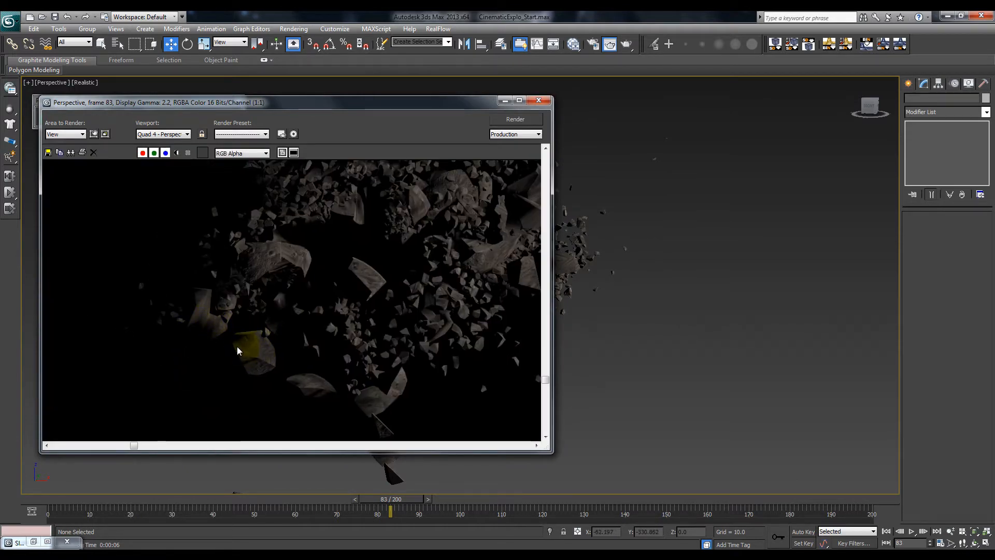
middle_drag(386, 300, 244, 362)
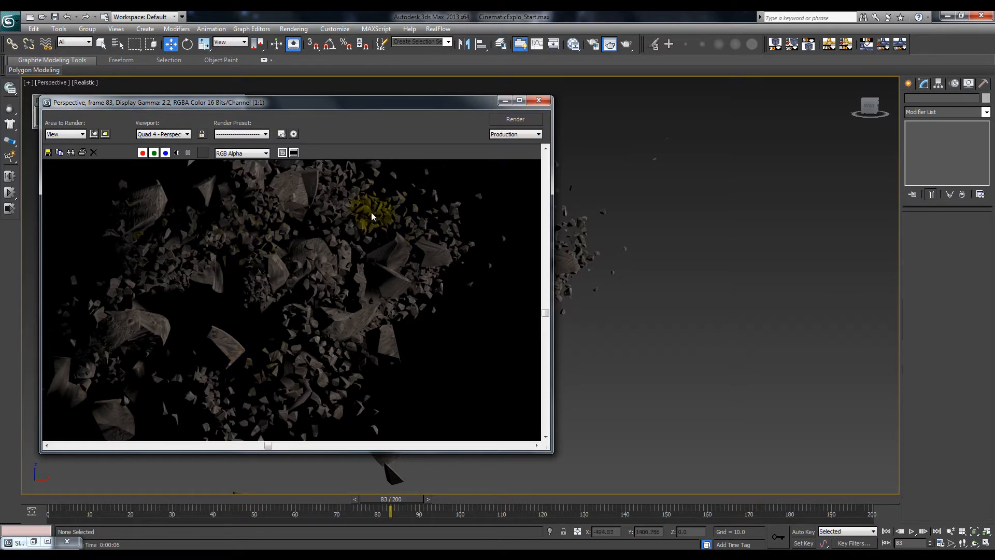
drag(387, 109, 592, 165)
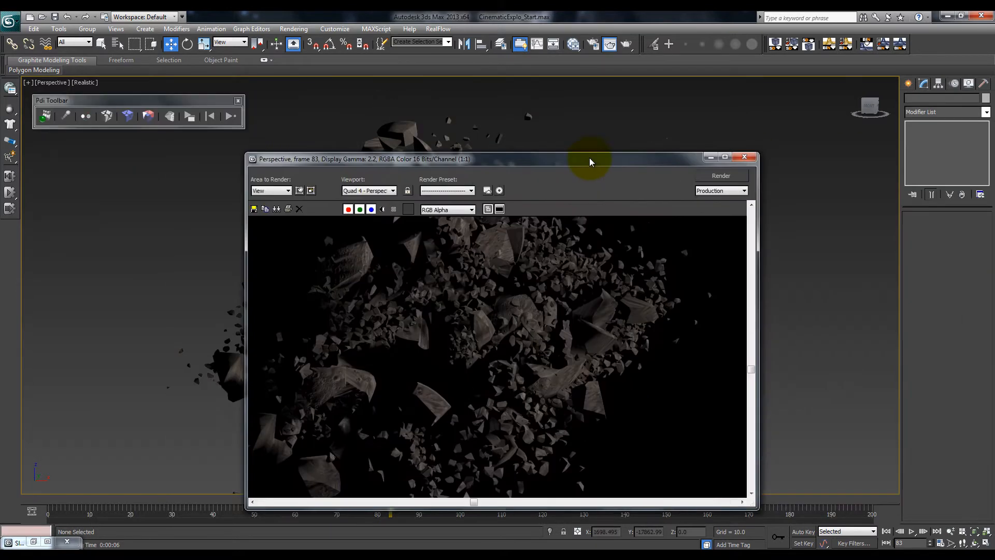
click(744, 156)
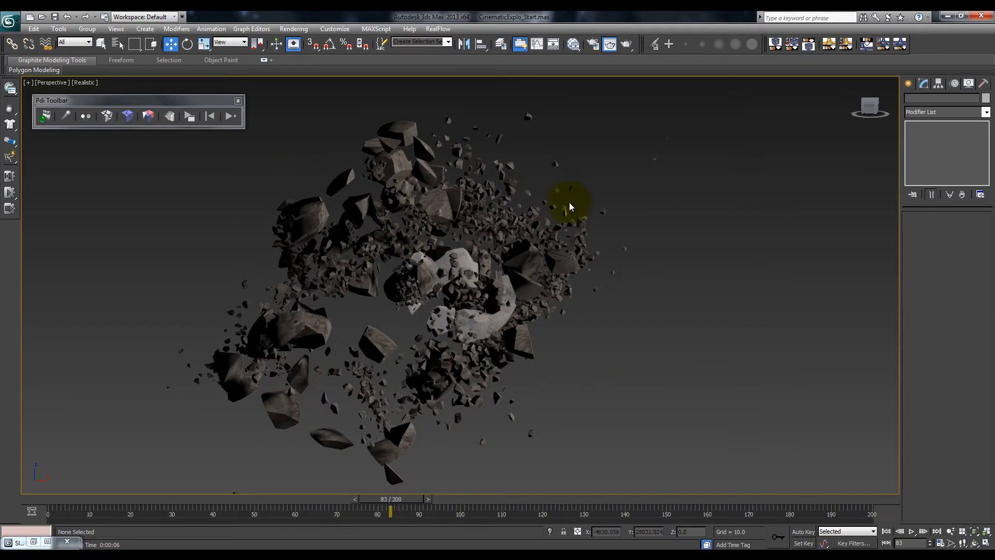
Enable image motion blur with a multiplier of 1.0 in the object properties of all scene objects
click(733, 340)
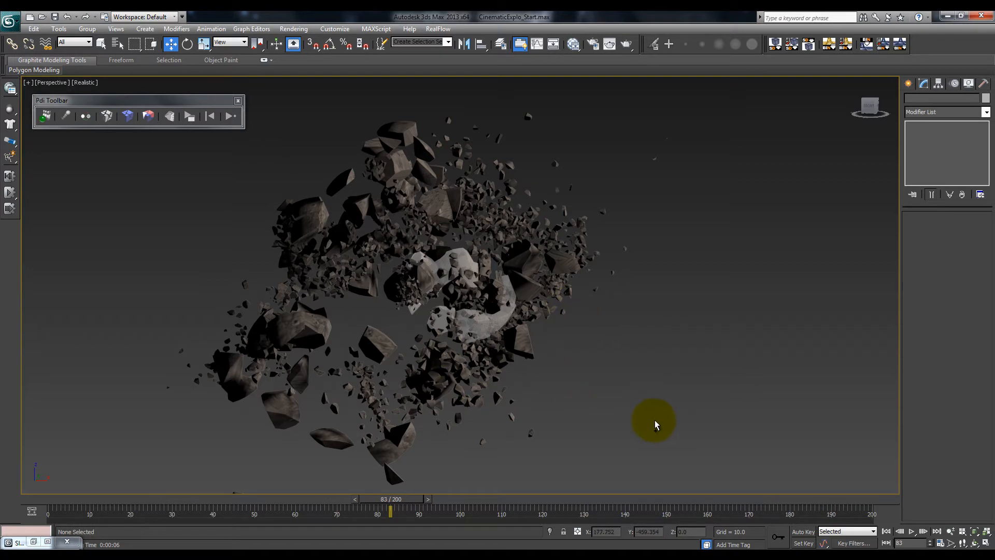
key(ctrl+a)
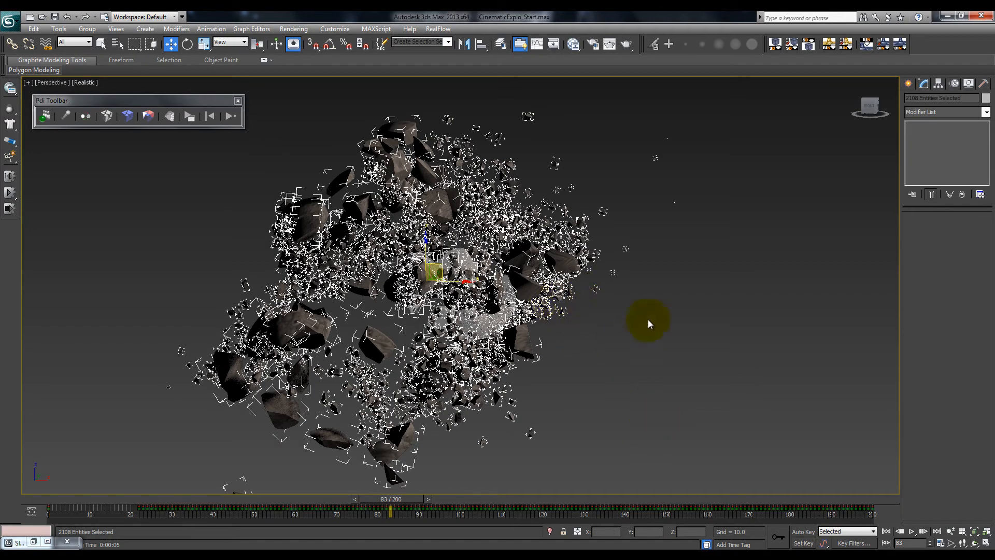
right_click(513, 223)
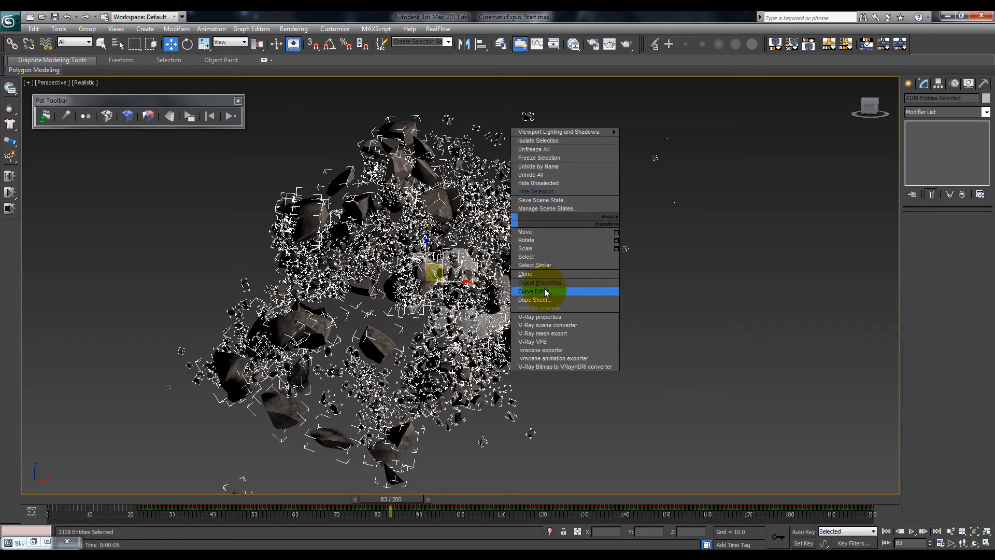
click(565, 283)
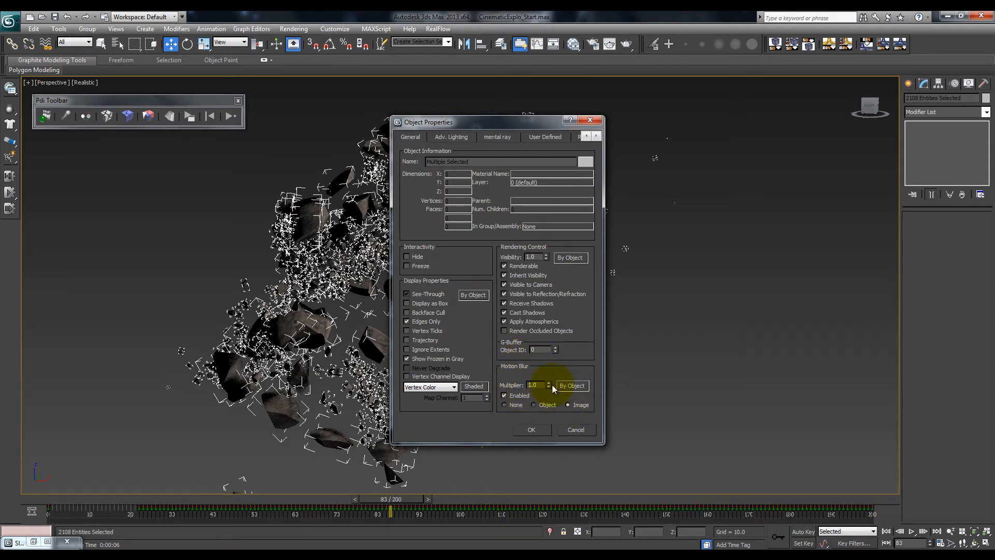
click(532, 431)
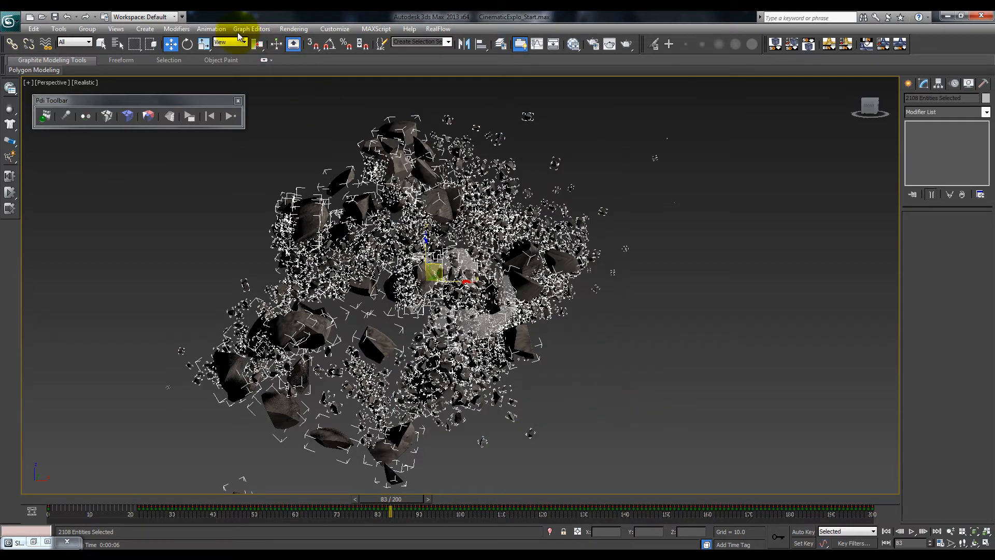
Render frame 83 in the perspective view, inspect the motion blur on the fragments at 1:1, and close the render
click(293, 28)
click(300, 38)
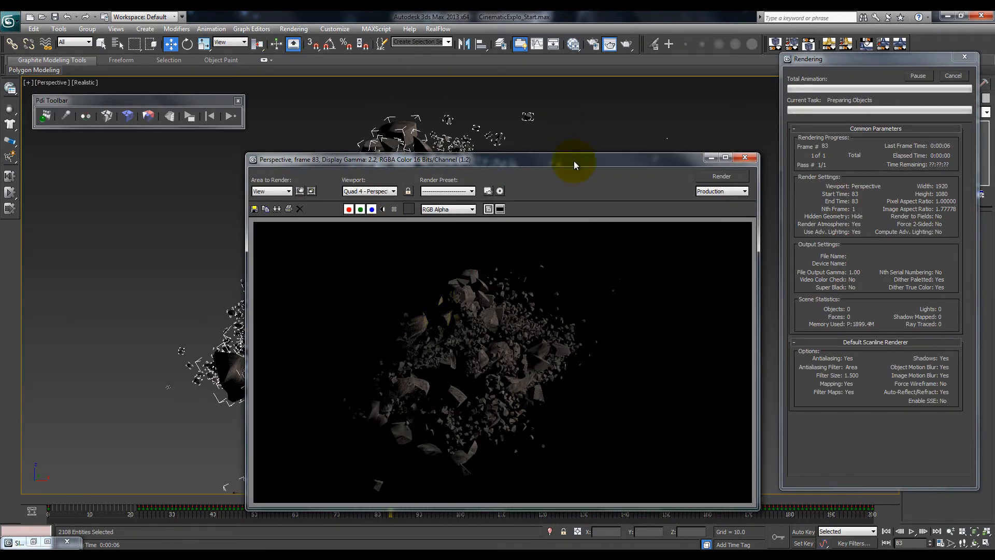
drag(573, 160, 518, 145)
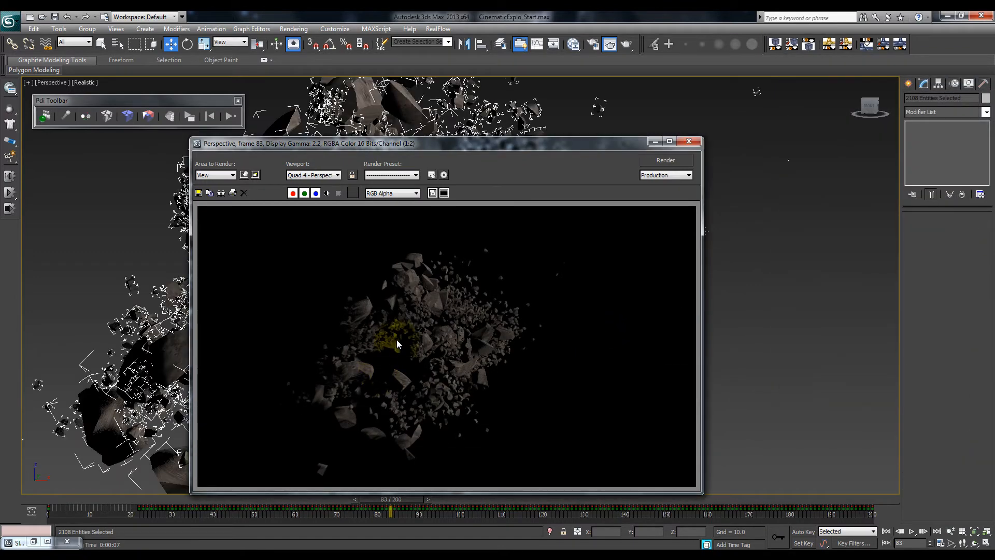
scroll(448, 362, up, 1)
middle_drag(448, 337, 510, 359)
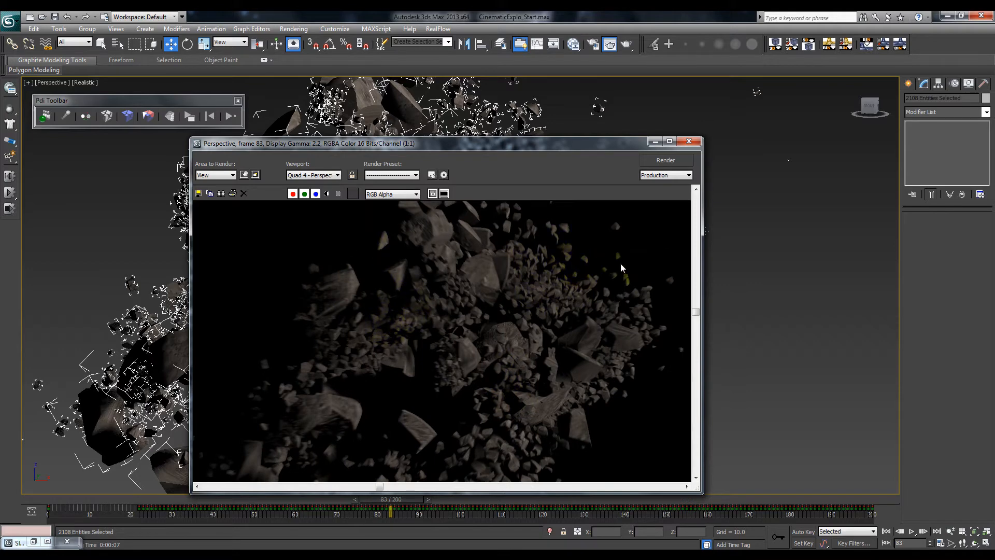
middle_drag(434, 362, 486, 270)
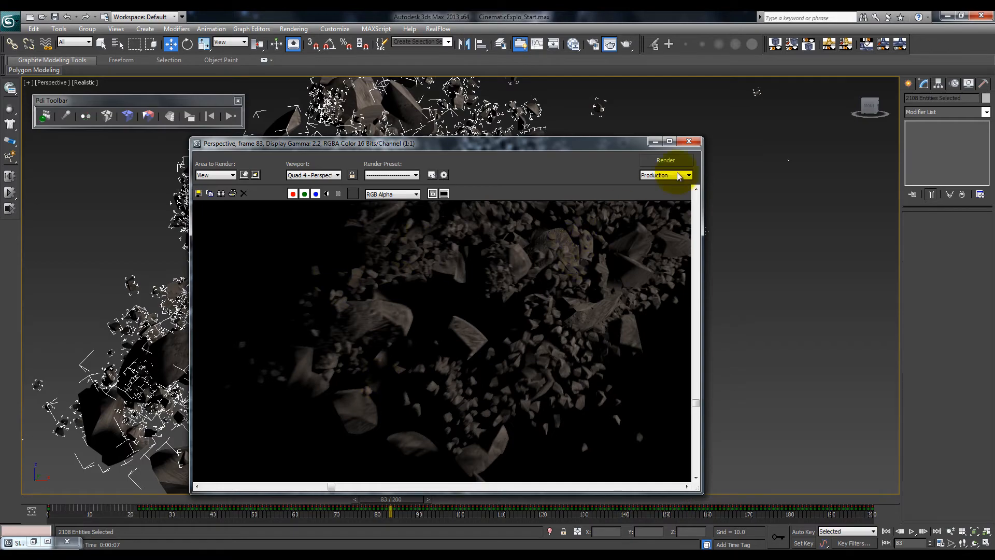
click(695, 143)
click(673, 353)
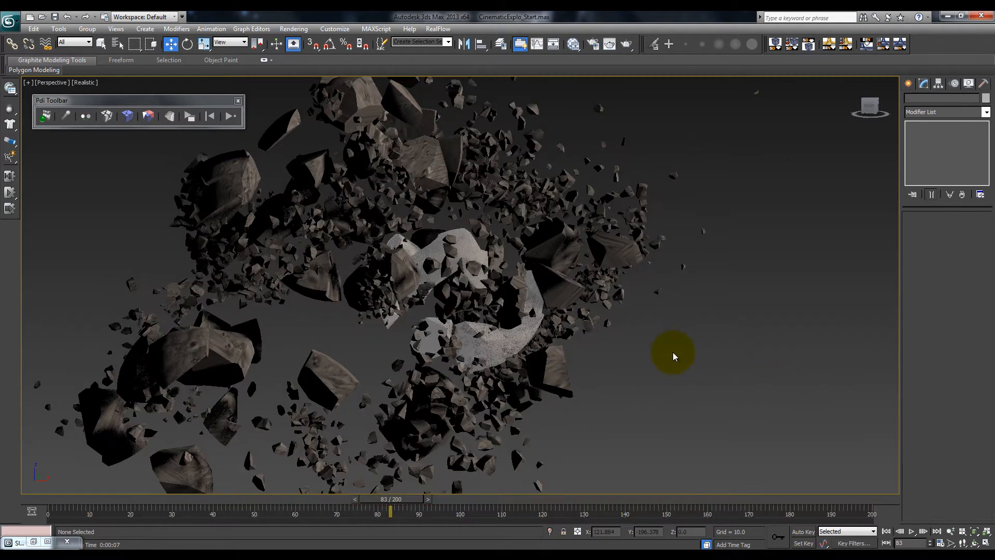
Create a standard omni light near the center of the exploding planet
key(z)
click(907, 83)
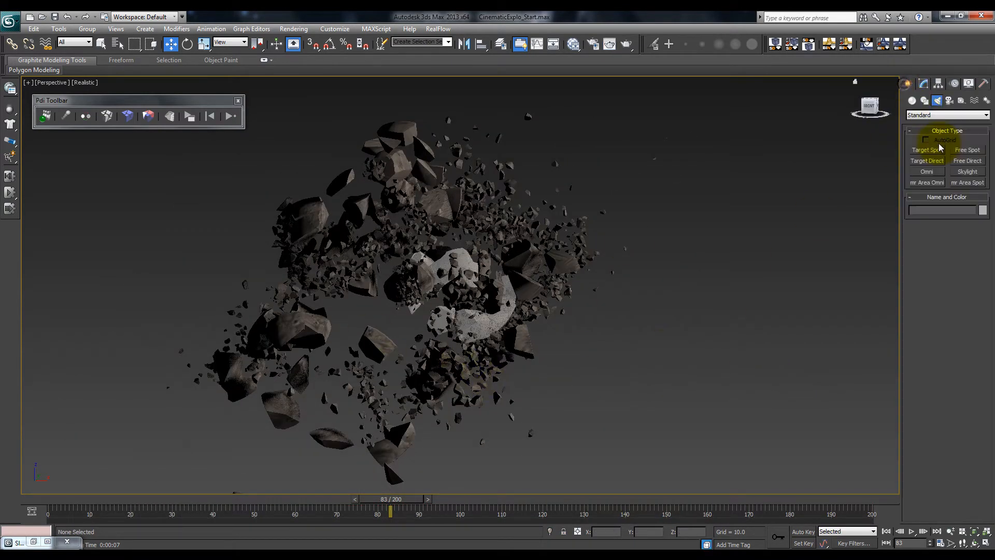
click(937, 101)
click(927, 171)
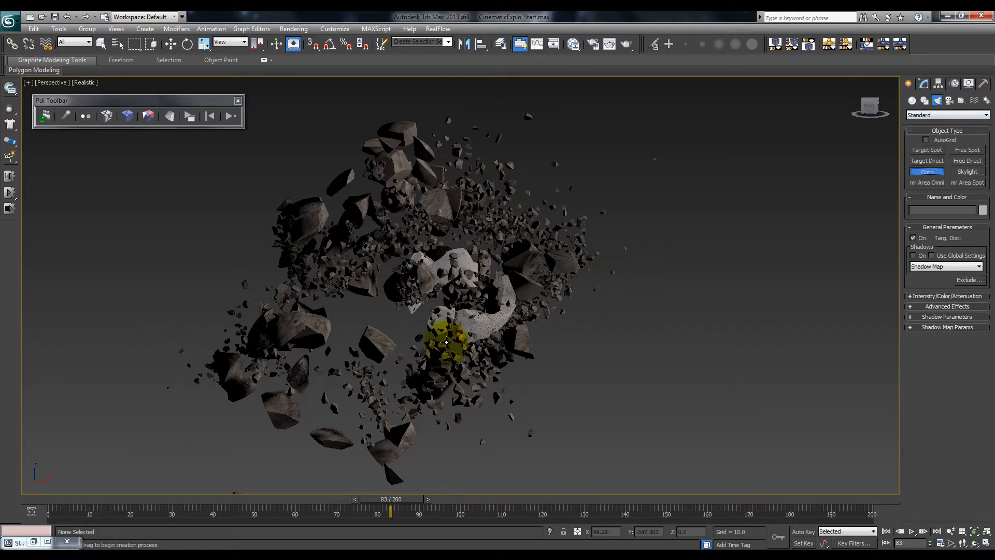
alt+middle_drag(457, 304, 440, 289)
click(453, 280)
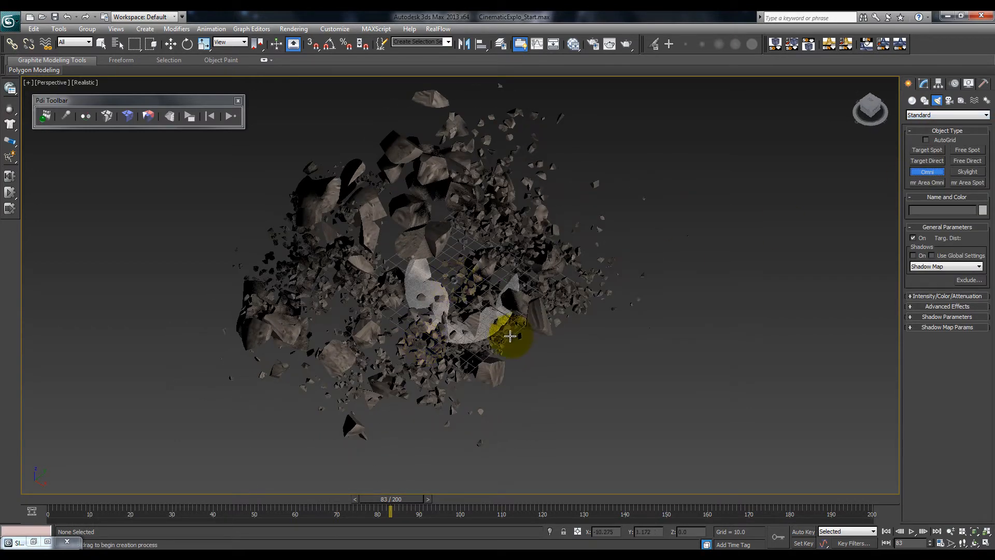
right_click(392, 290)
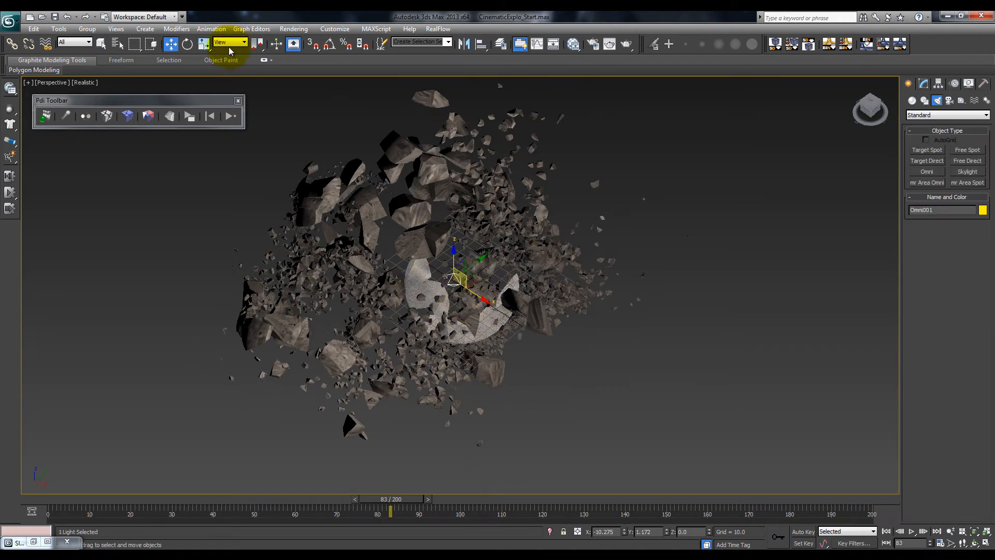
Move the new omni light to absolute world position X 0, Y 0
right_click(171, 44)
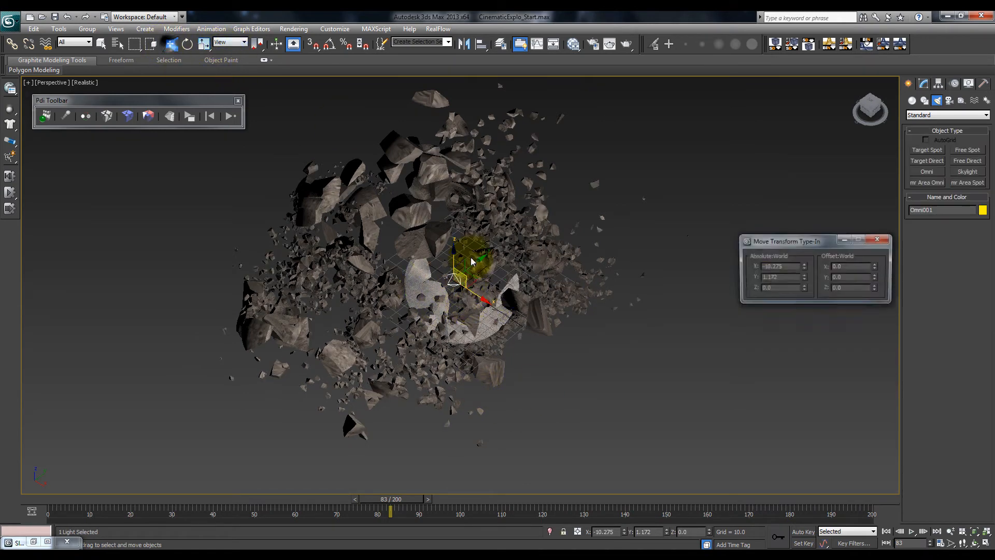
double_click(789, 267)
double_click(783, 278)
text(0)
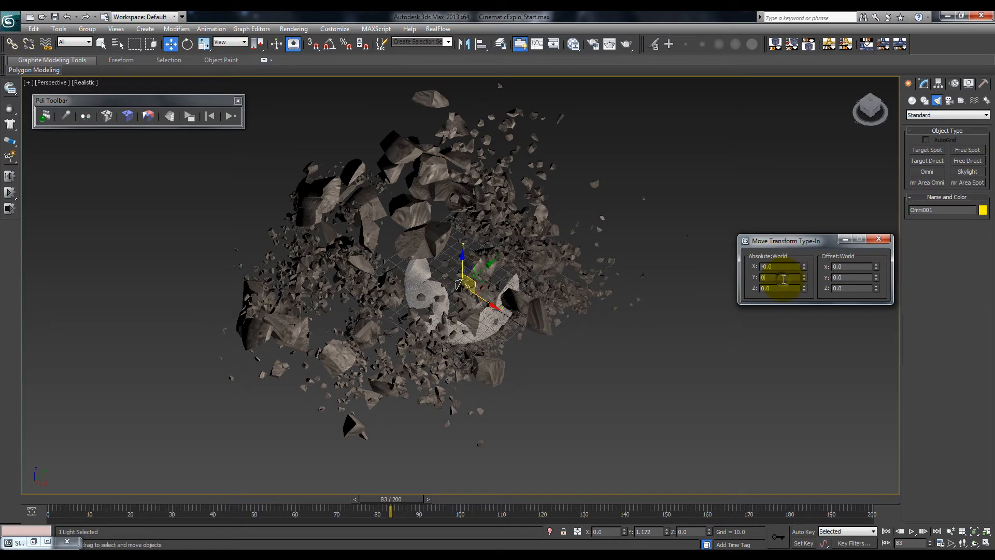
key(Return)
click(875, 241)
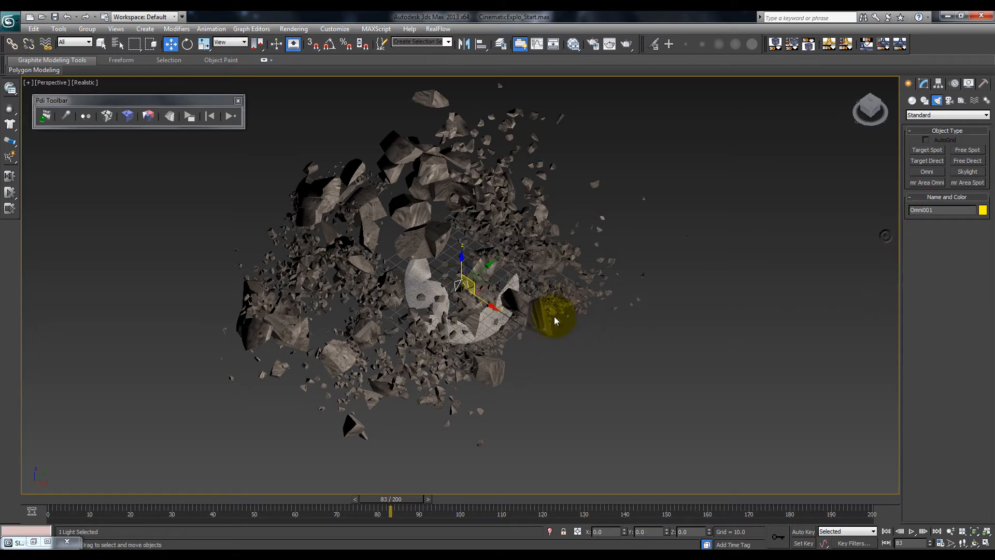
Turn on the central omni light's shadows and set its color to orange, RGB 255, 102, 55
alt+middle_drag(487, 371, 494, 342)
click(924, 85)
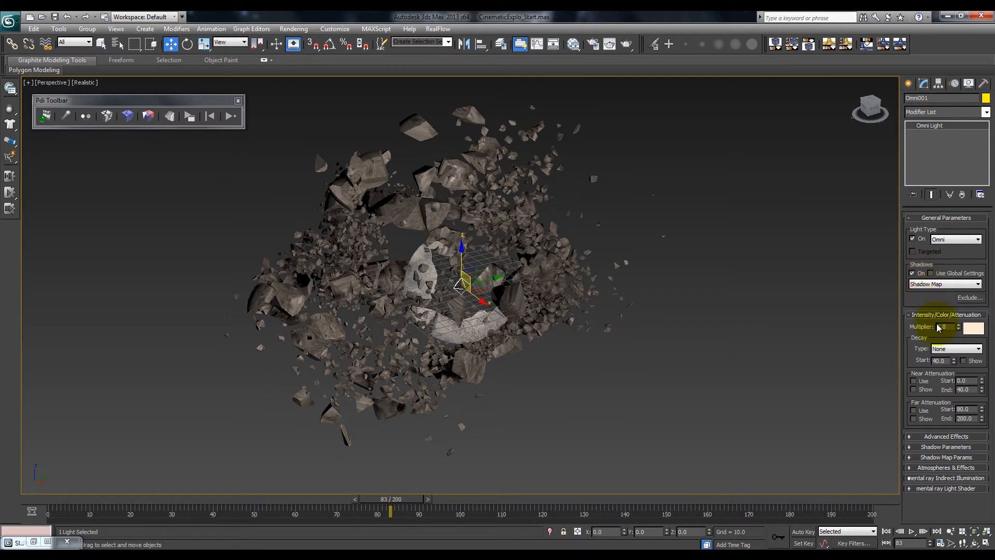
click(973, 328)
click(214, 77)
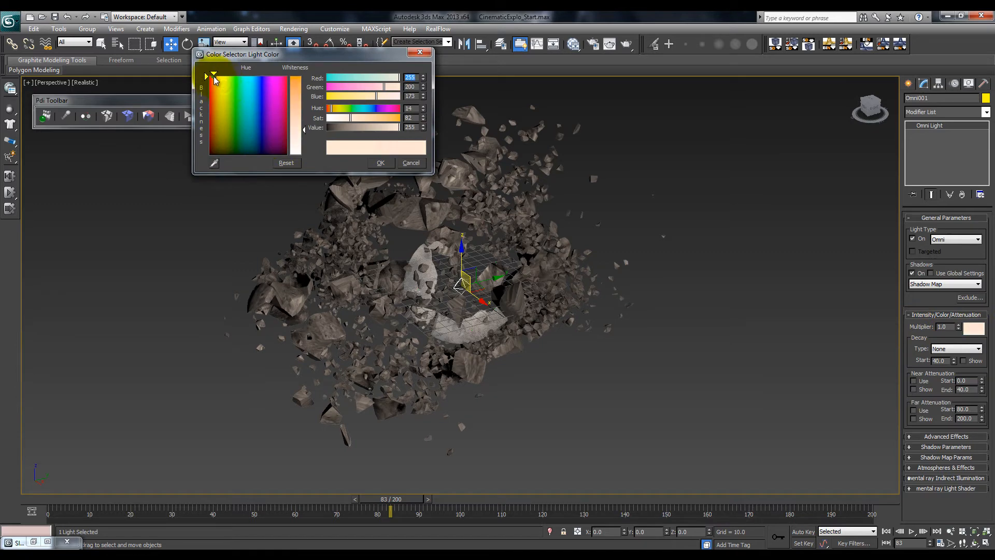
drag(300, 124, 301, 93)
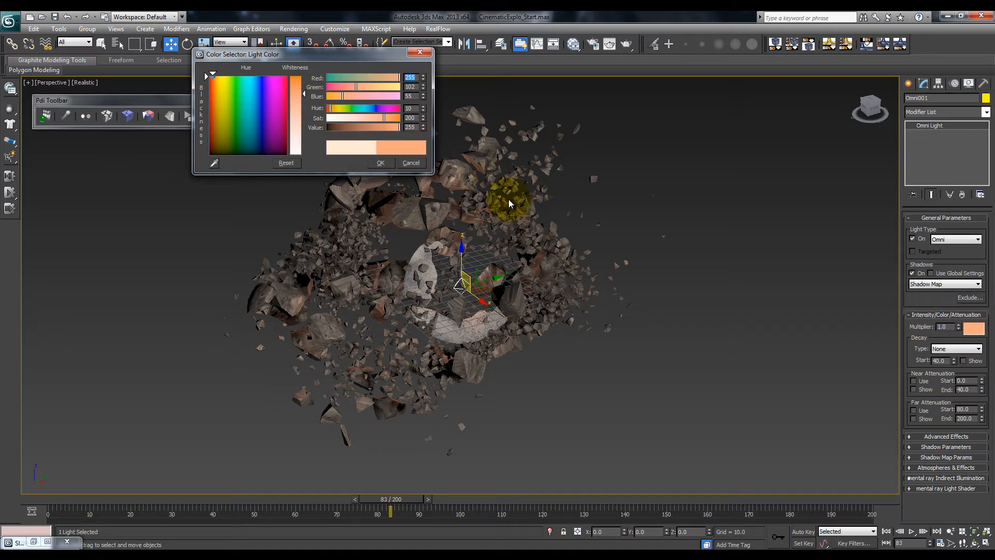
click(380, 163)
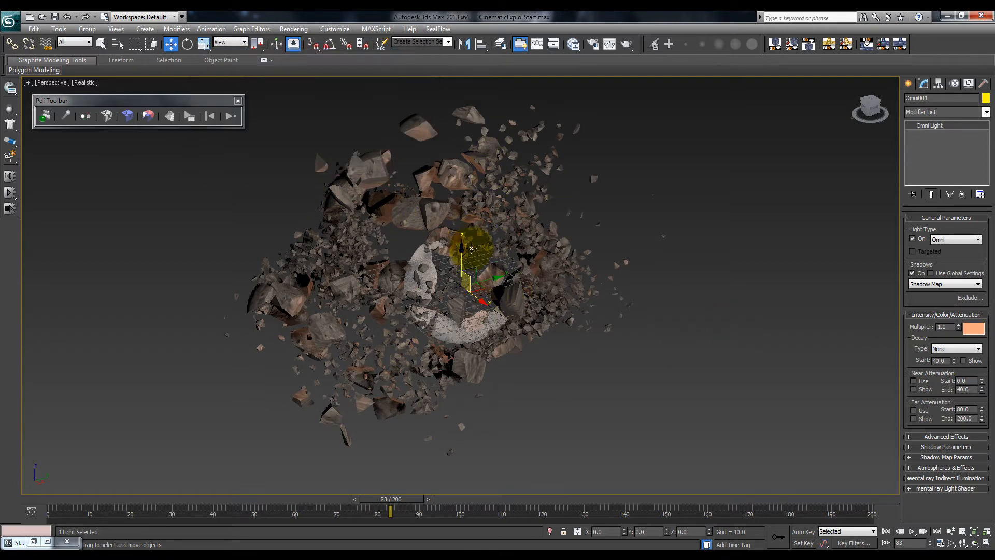
Orbit to a front view of the explosion and render frame 83 with the orange core light
alt+middle_drag(528, 387, 595, 370)
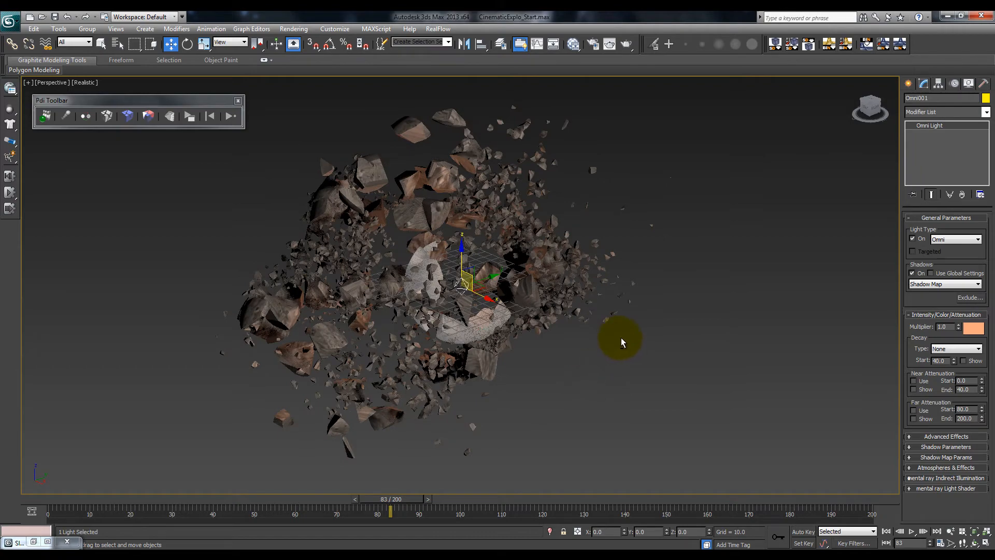
alt+middle_drag(621, 338, 564, 415)
alt+middle_drag(659, 282, 629, 328)
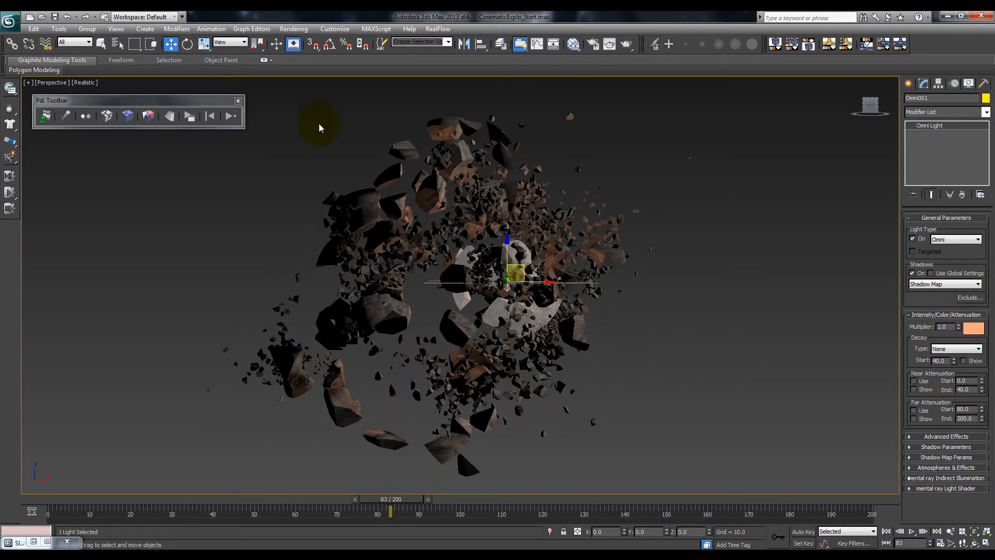
click(291, 29)
click(290, 40)
click(782, 417)
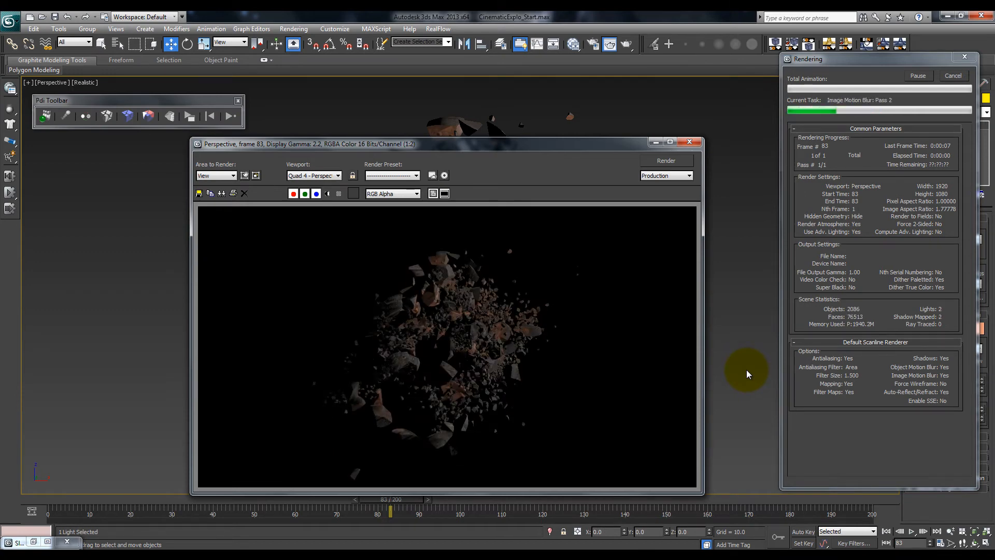
Examine the orange-lit fragments in the maximized render at 1:1 and close the render window
click(668, 143)
scroll(519, 324, up, 1)
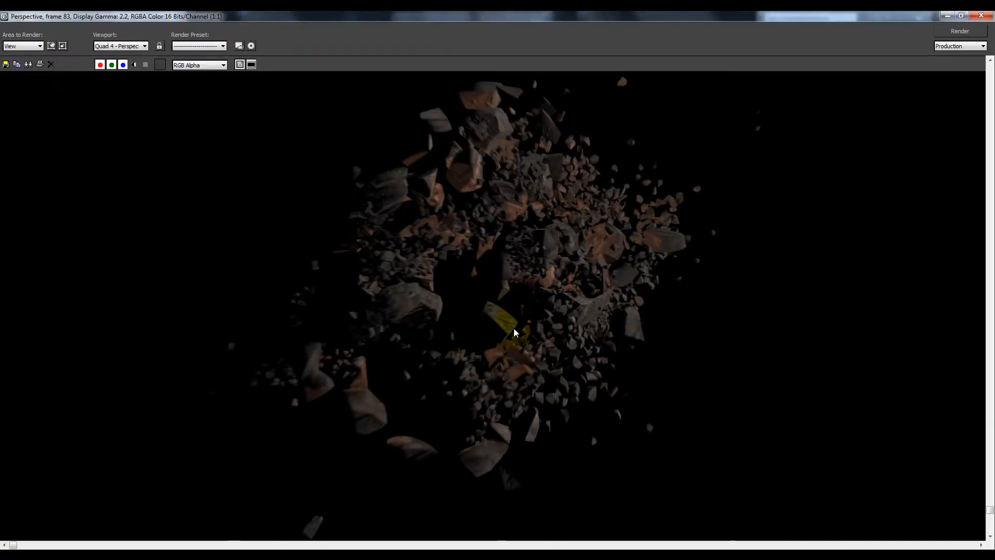
middle_drag(514, 332, 511, 357)
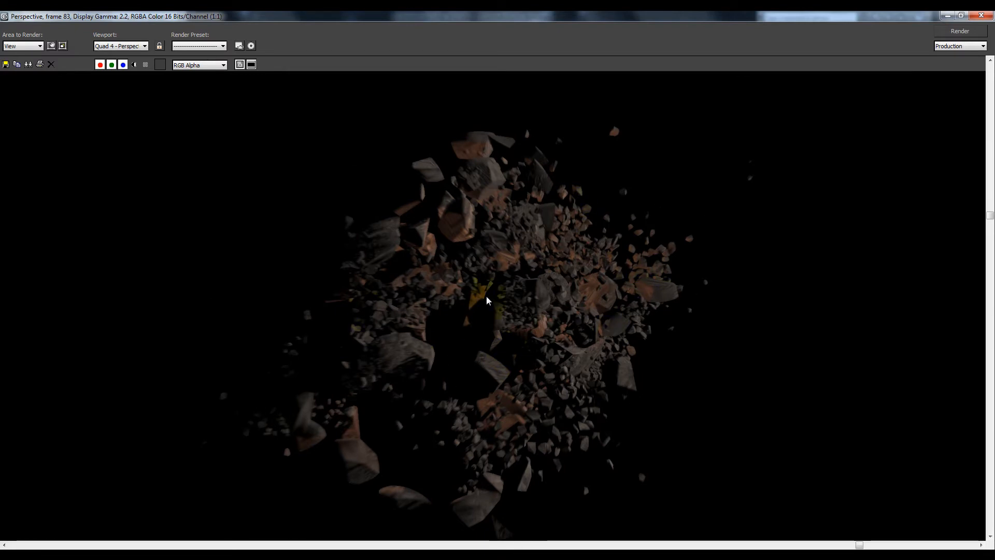
middle_drag(368, 406, 396, 288)
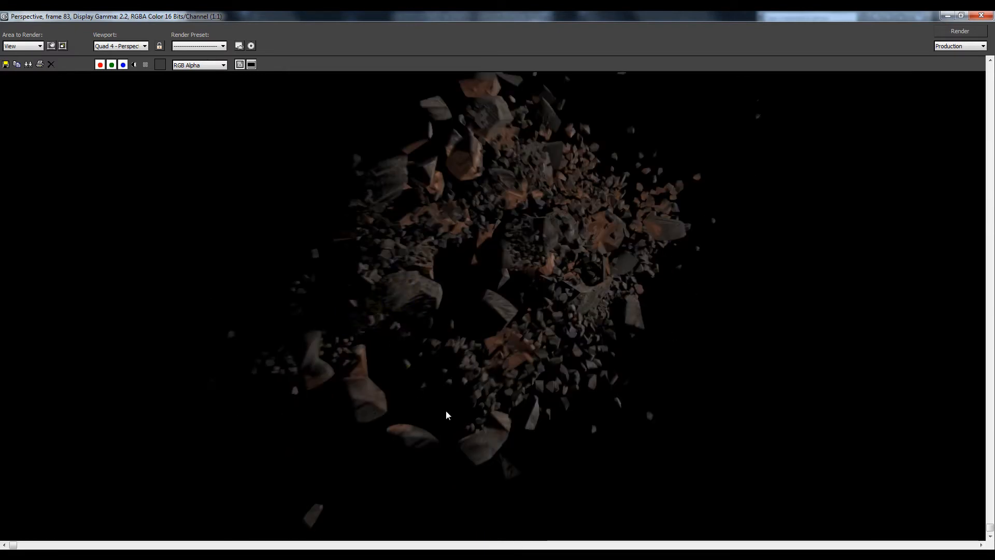
middle_drag(430, 218, 420, 279)
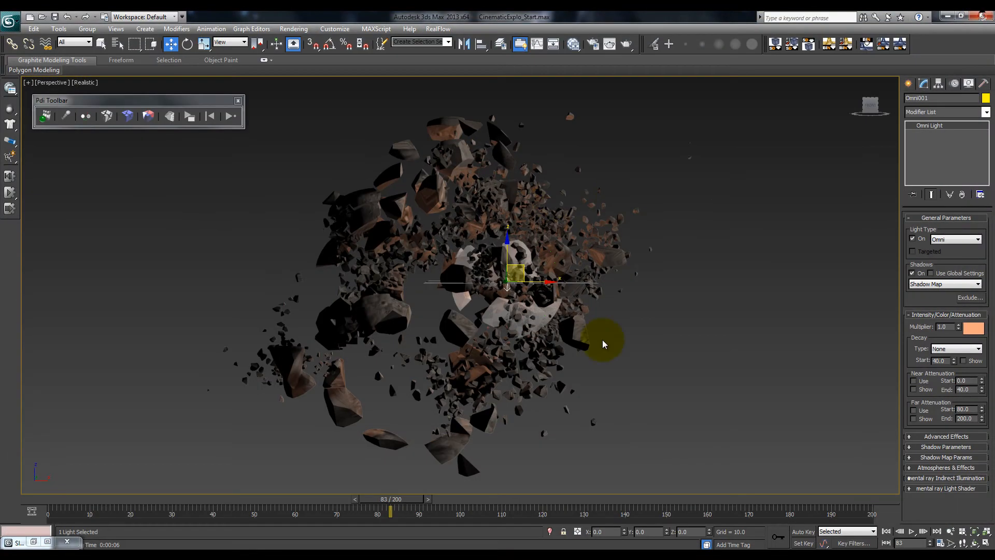
Deselect the light, frame the whole explosion from the front, and create a camera from the perspective view
click(690, 322)
click(909, 84)
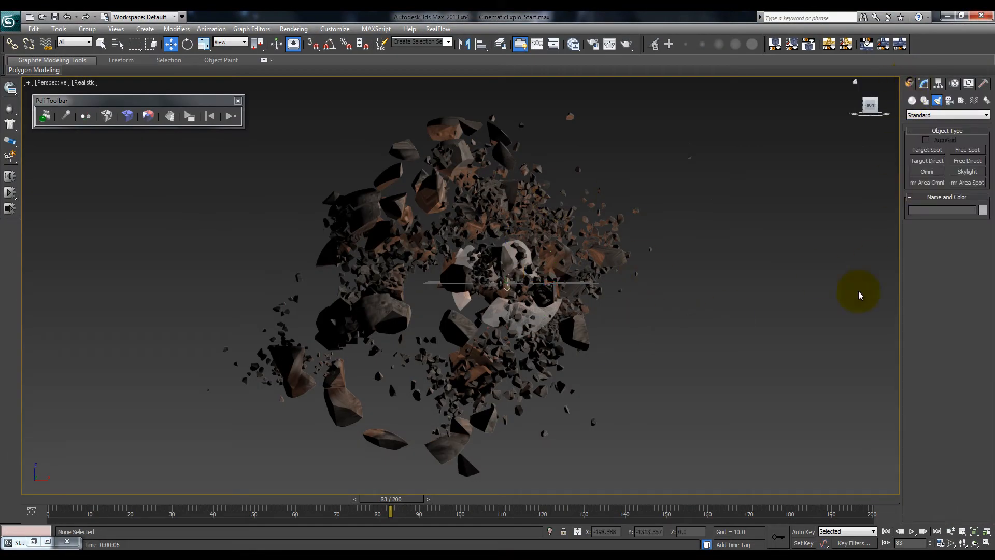
middle_drag(612, 373, 603, 360)
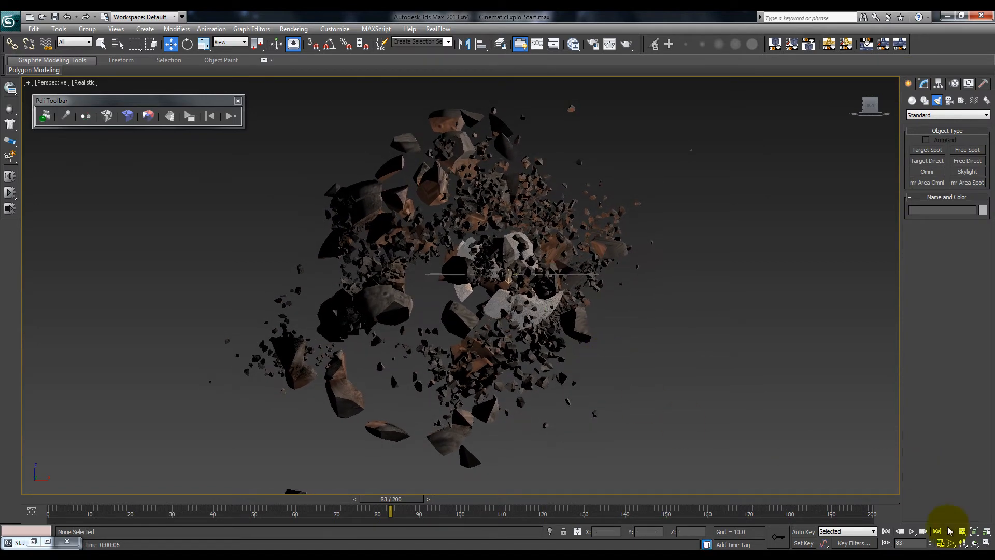
click(975, 543)
mouse_move(493, 289)
mouse_down()
mouse_move(406, 285)
mouse_move(521, 296)
mouse_move(523, 286)
mouse_move(479, 292)
mouse_move(519, 301)
mouse_move(501, 287)
mouse_up()
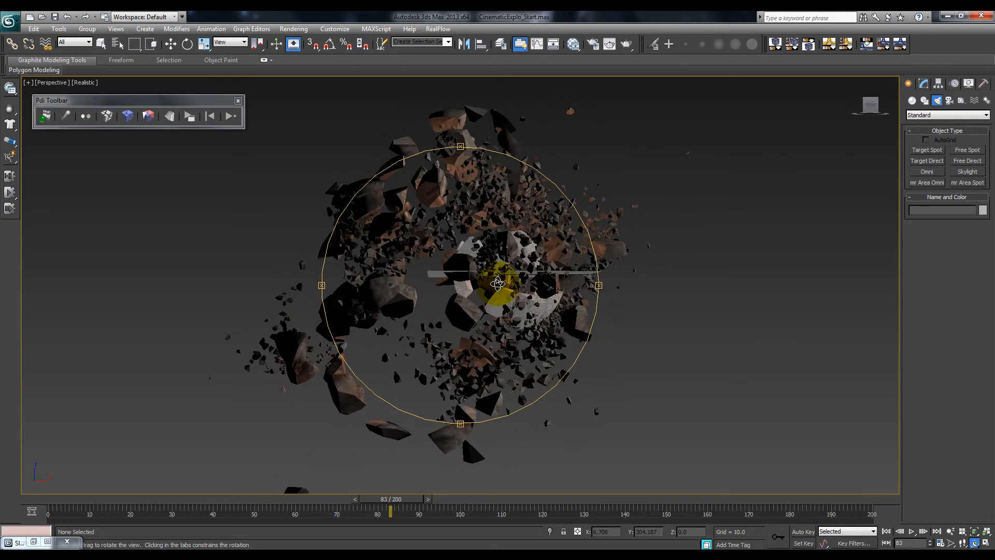
middle_drag(469, 290, 484, 214)
middle_drag(470, 337, 449, 341)
right_click(449, 341)
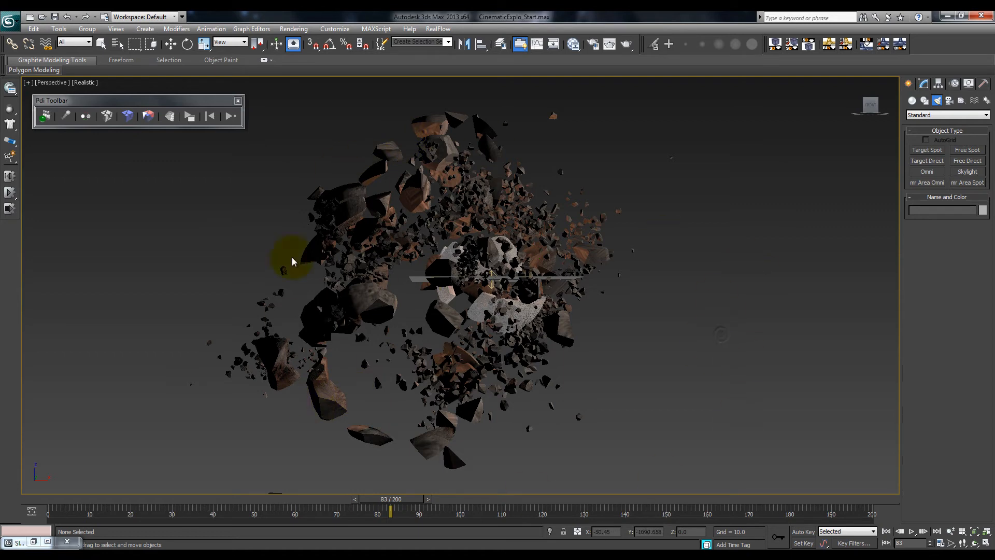
key(w)
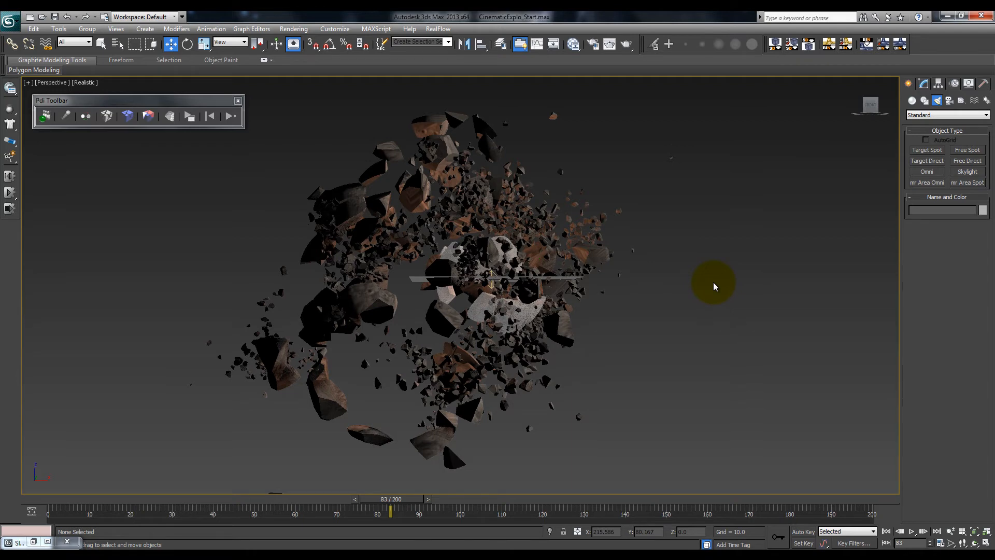
key(c)
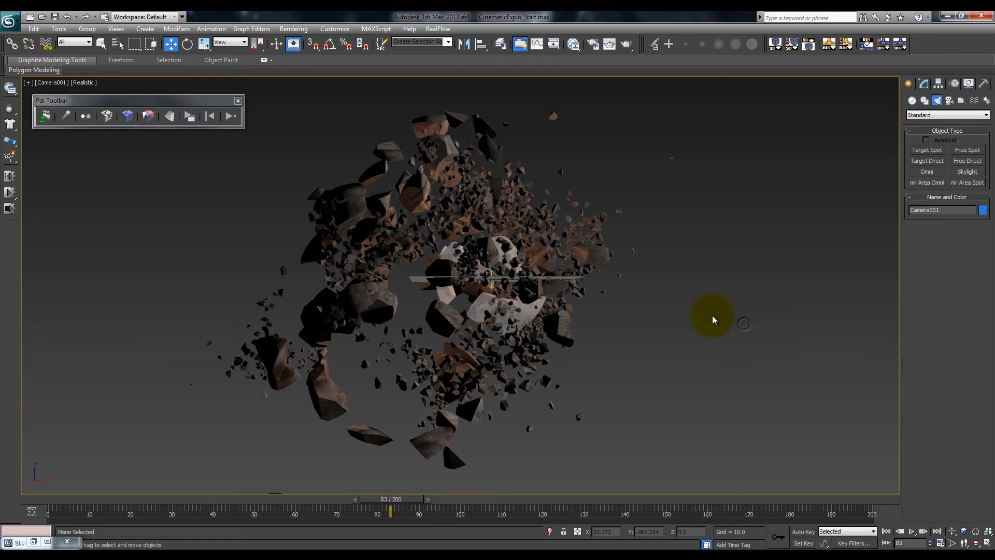
click(785, 265)
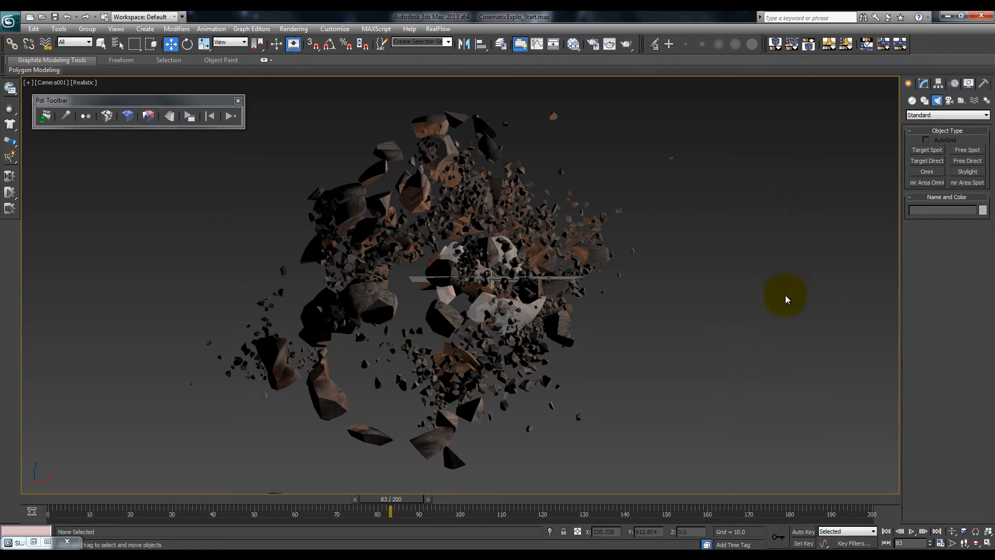
Enable Show Safe Frames in Active View in the viewport configuration for the camera view
click(28, 82)
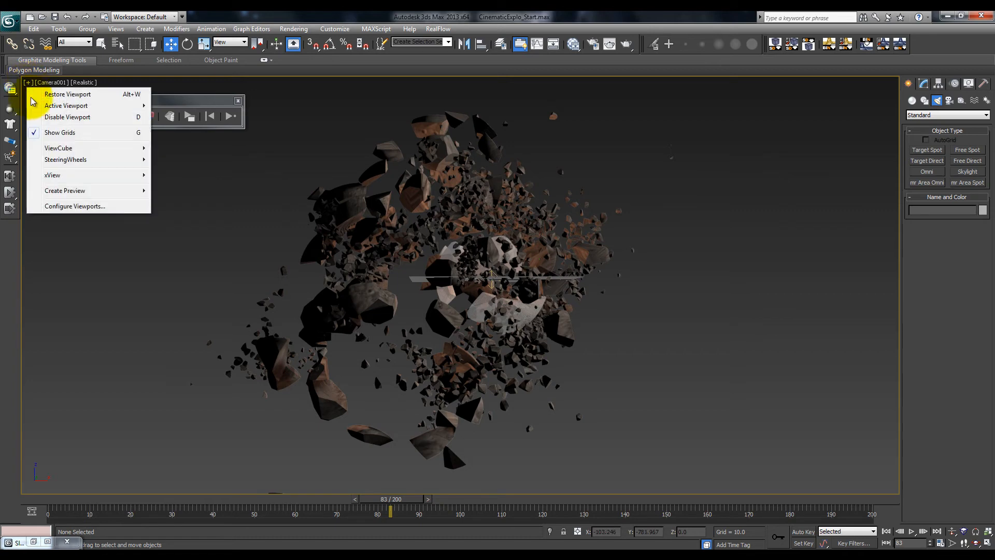
click(114, 207)
drag(465, 146, 743, 169)
click(853, 189)
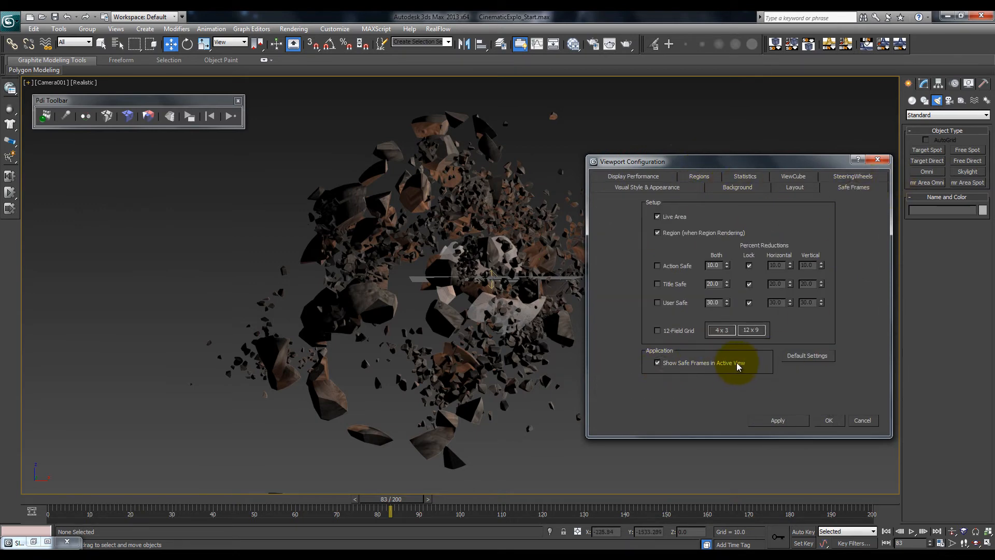
click(763, 420)
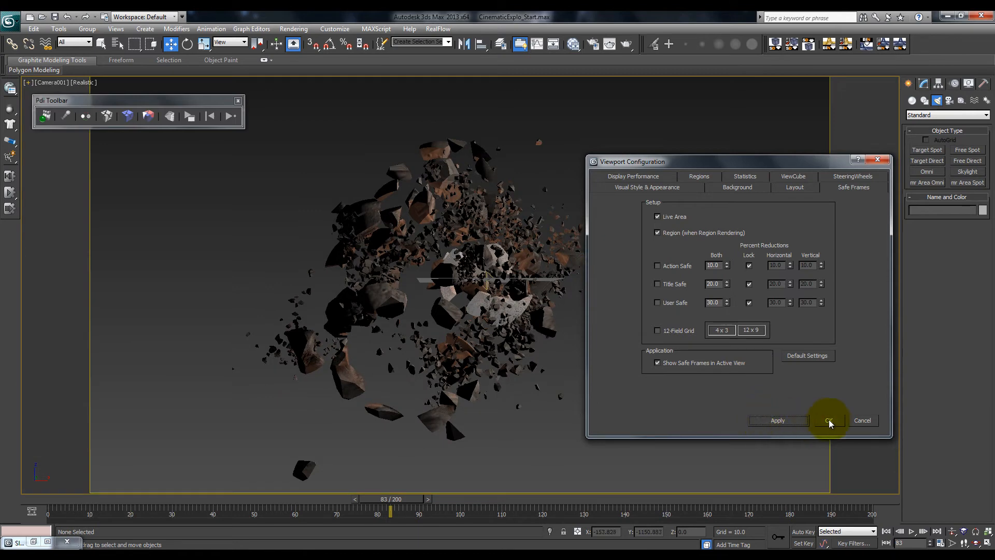
click(828, 421)
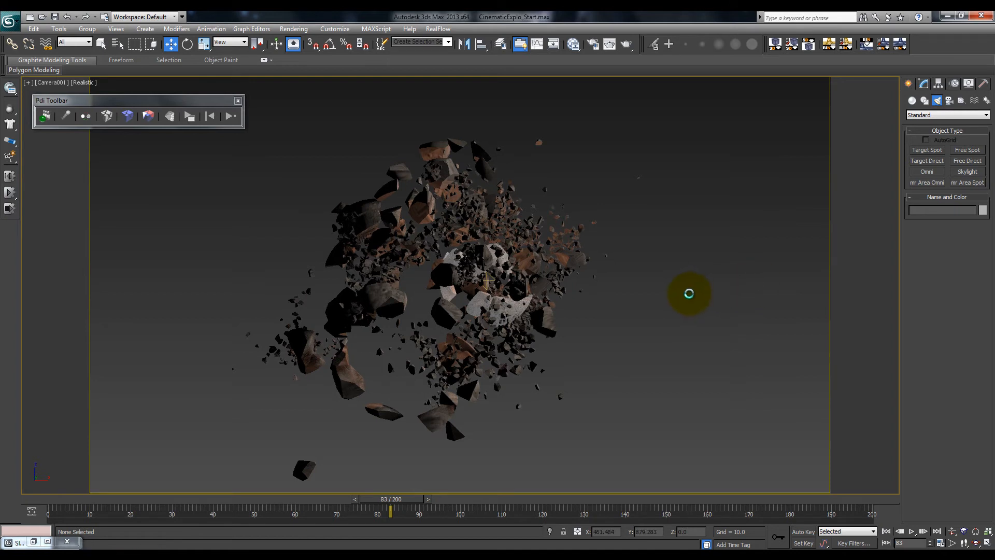
Scrub the explosion animation through the camera view from frame 0 to frame 200
click(886, 531)
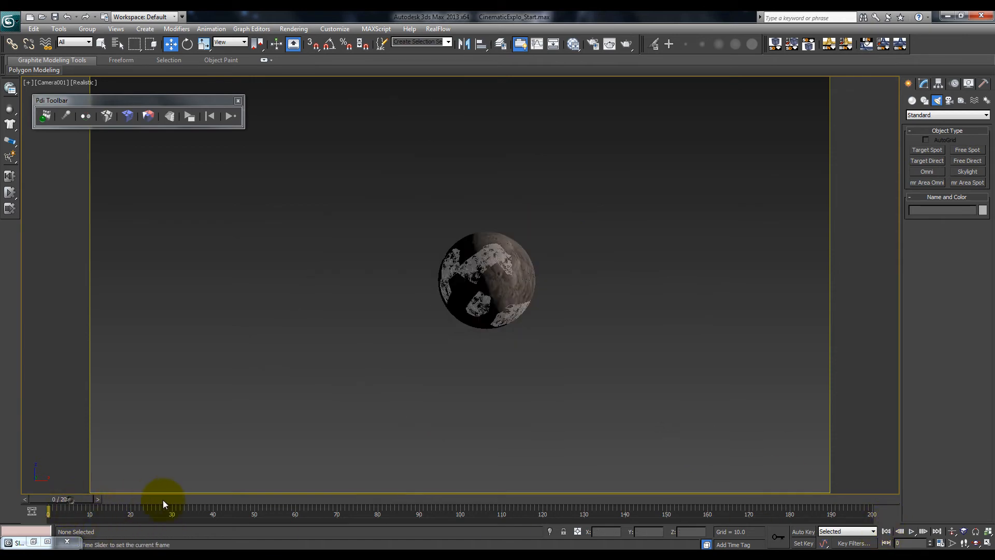
drag(162, 500, 896, 515)
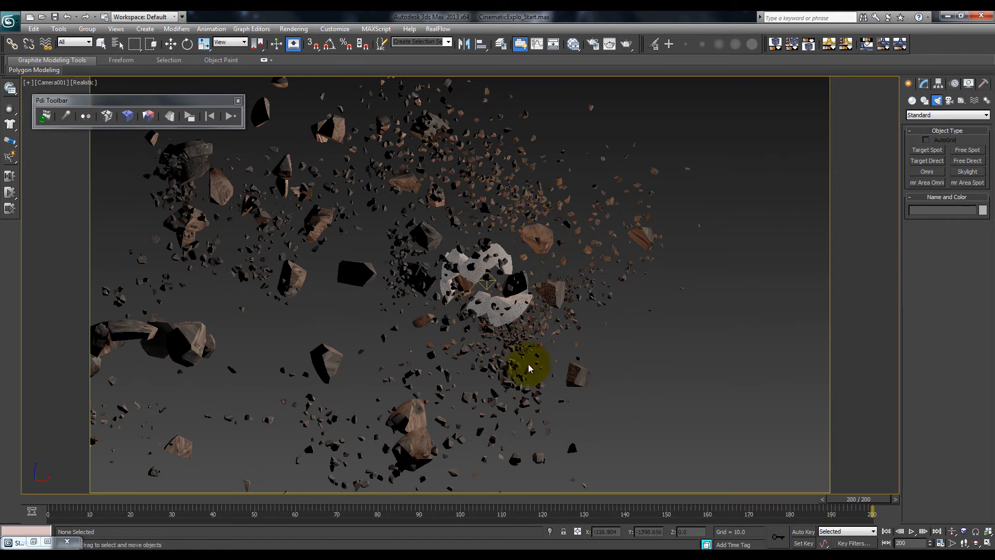
key(w)
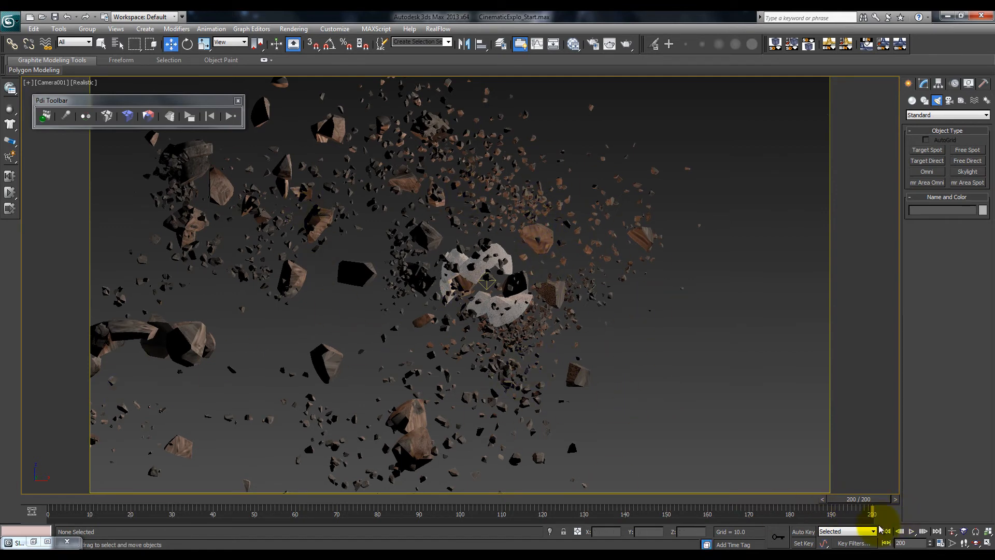
Render frame 198 from the camera, inspect the scattered fragments up close, and close the render window
drag(875, 505, 868, 501)
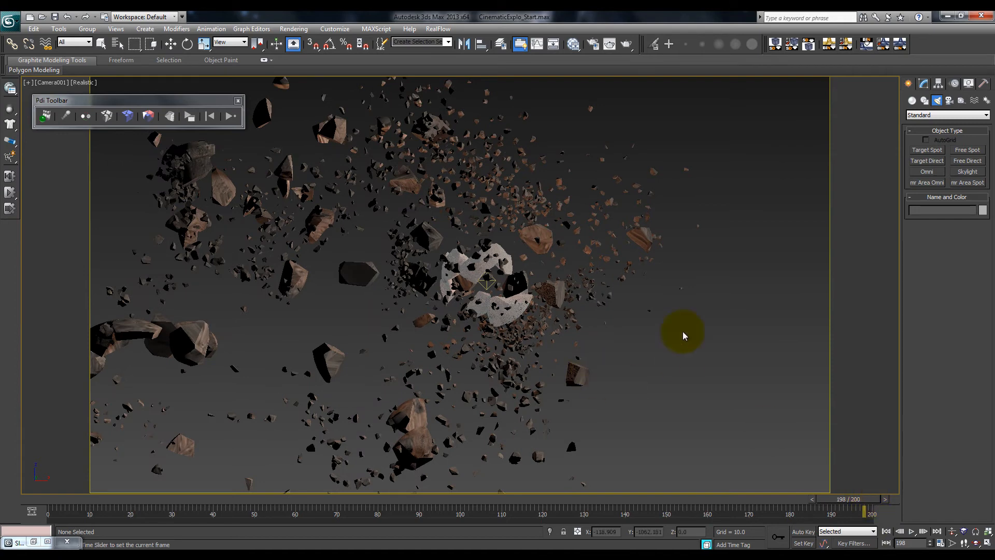
click(293, 29)
click(299, 40)
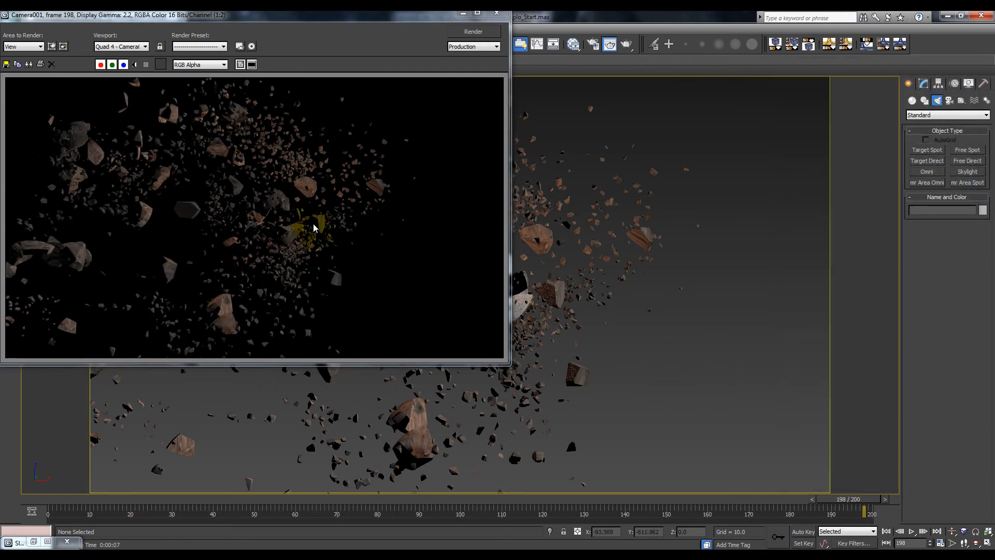
scroll(313, 224, up, 1)
middle_drag(193, 201, 301, 204)
middle_drag(257, 171, 270, 262)
click(496, 13)
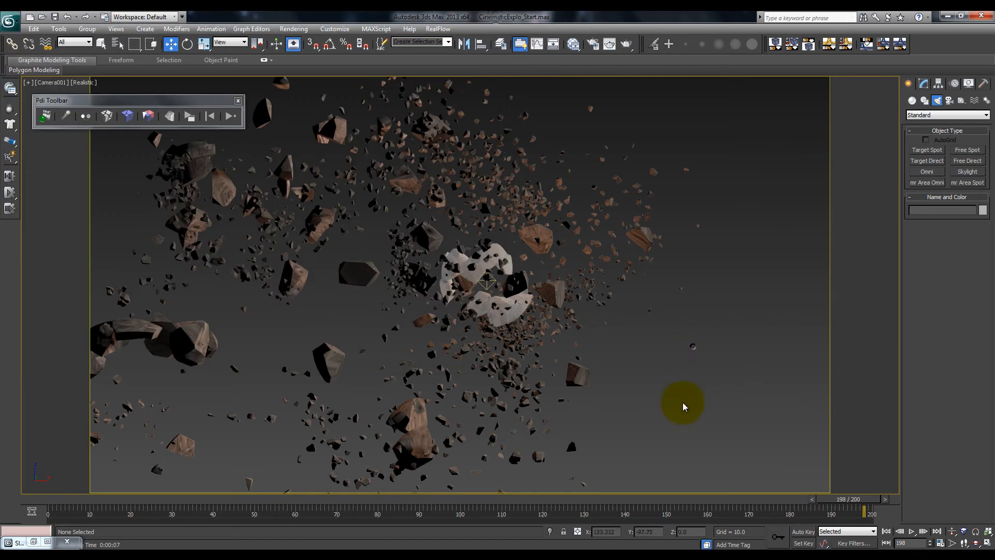
Return to frame 0 and set the render setup to the active time segment, 0 to 200, at 1920x1080
click(293, 28)
click(311, 50)
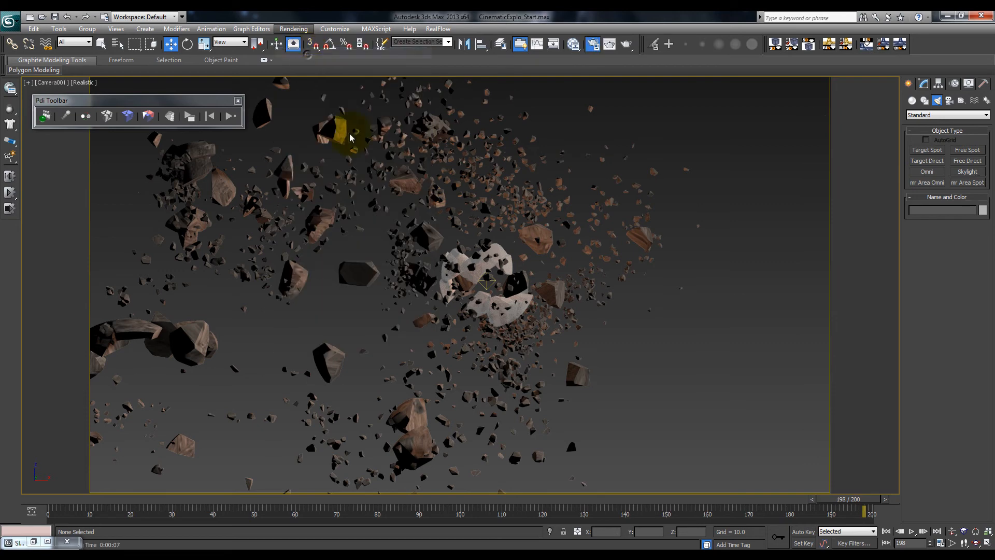
click(886, 531)
drag(278, 57, 743, 55)
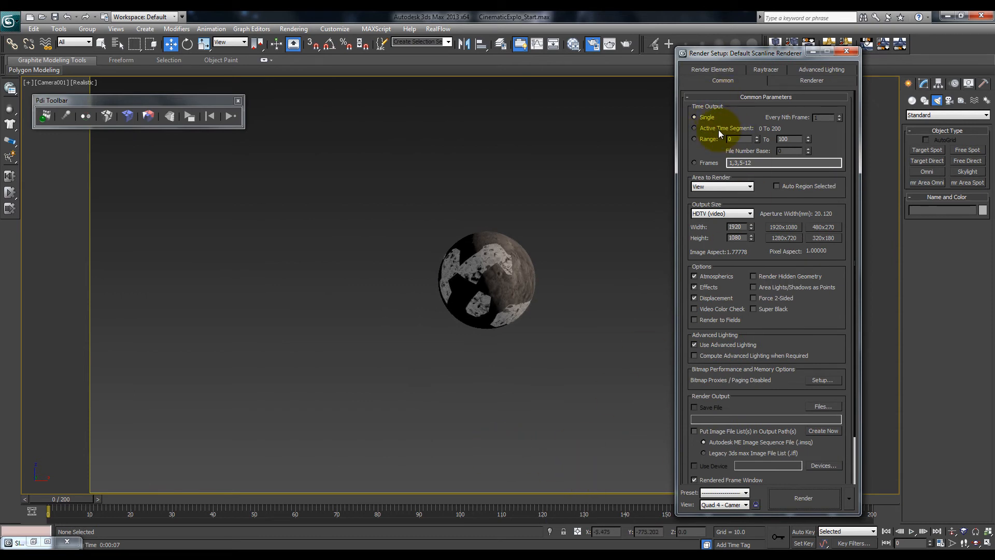
click(788, 226)
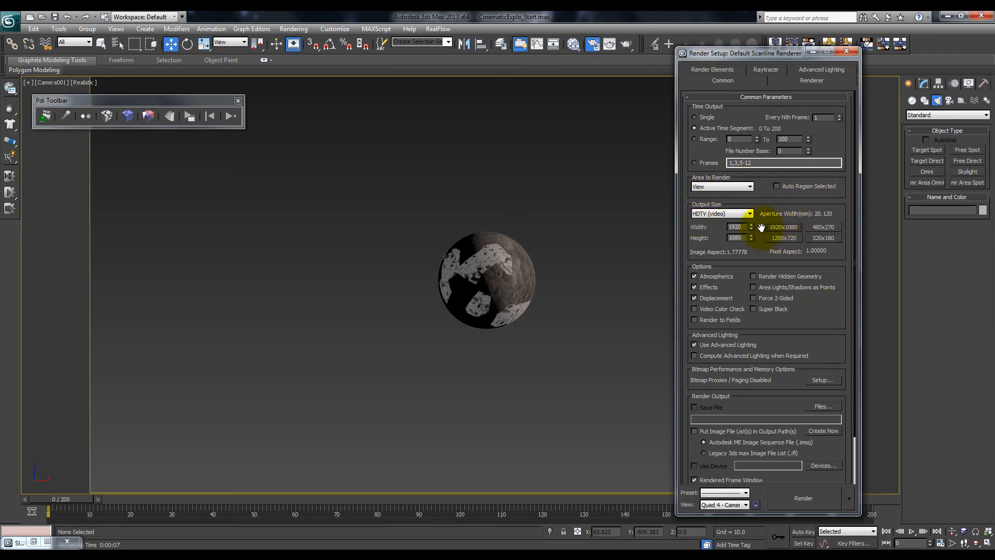
drag(839, 332, 835, 235)
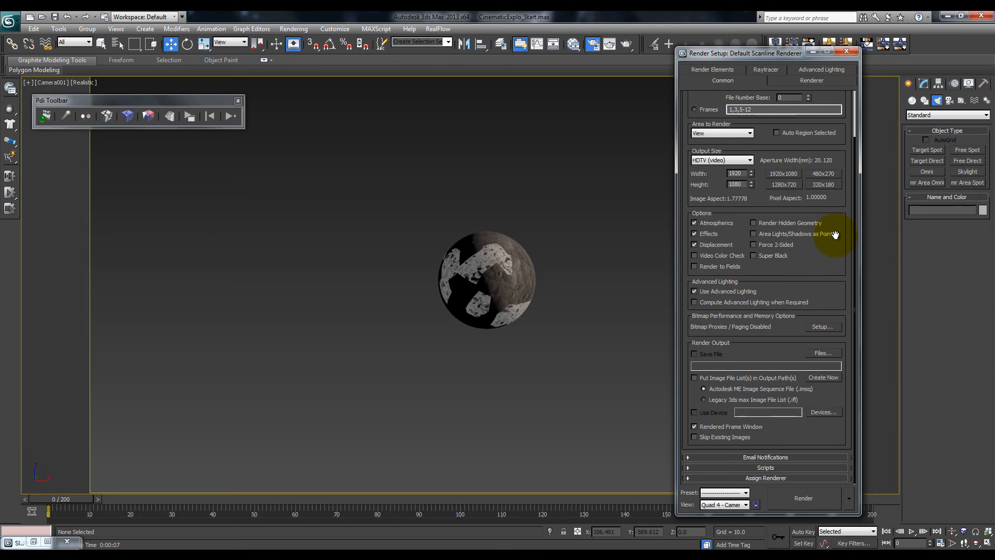
click(823, 353)
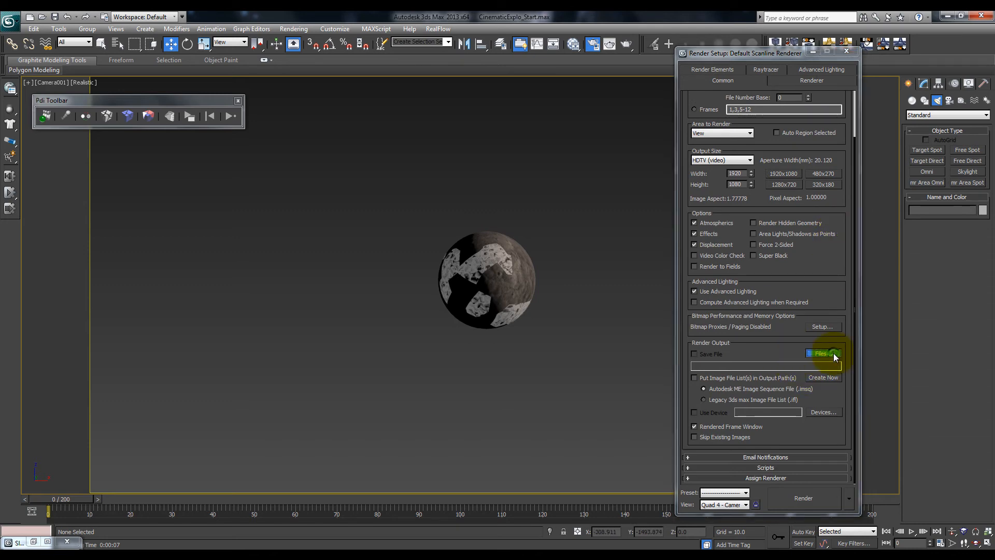
drag(692, 73, 385, 94)
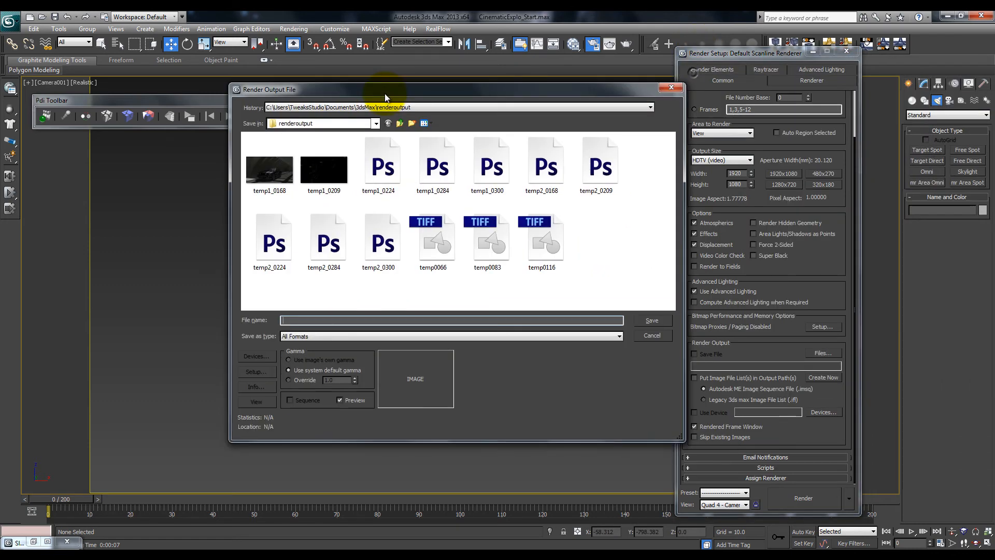
click(376, 123)
click(297, 209)
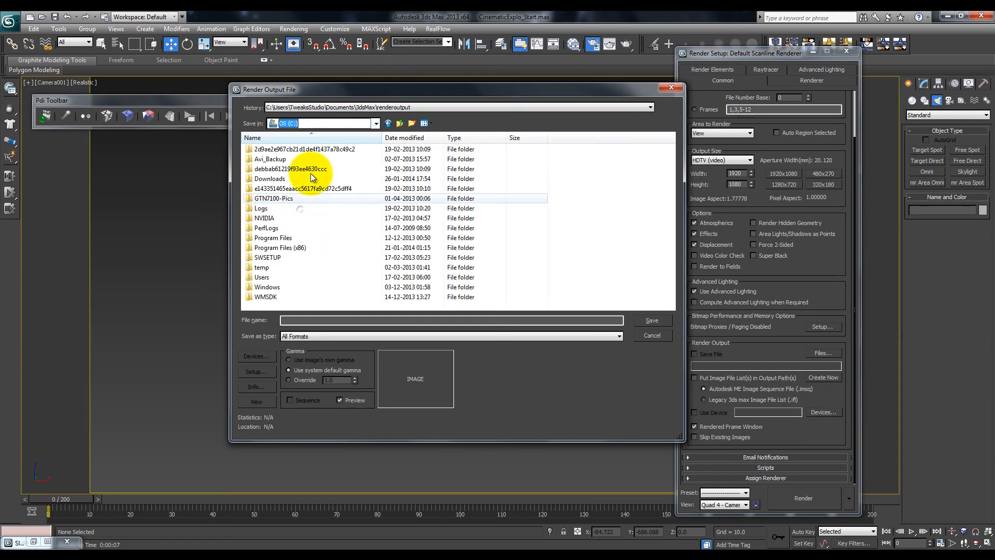
double_click(264, 159)
double_click(291, 159)
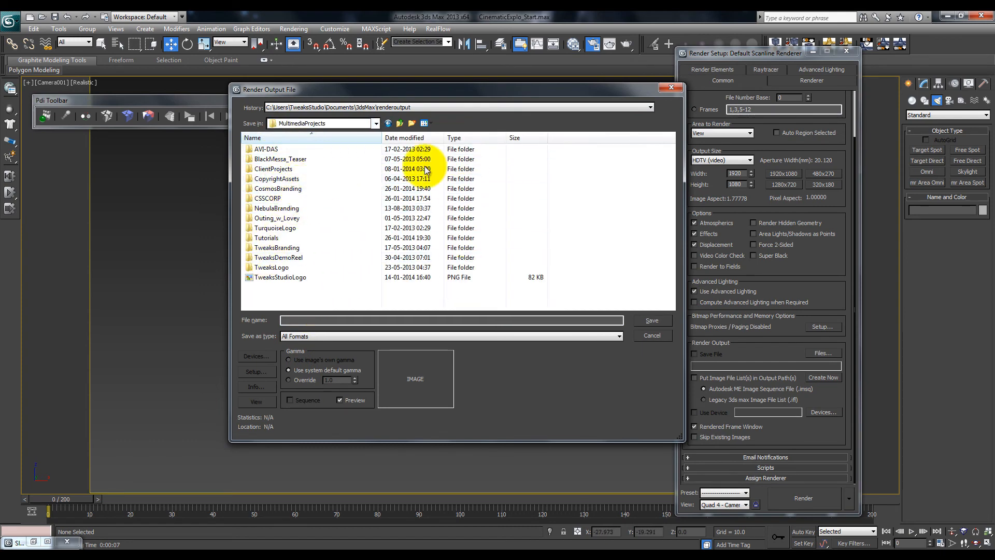
click(652, 335)
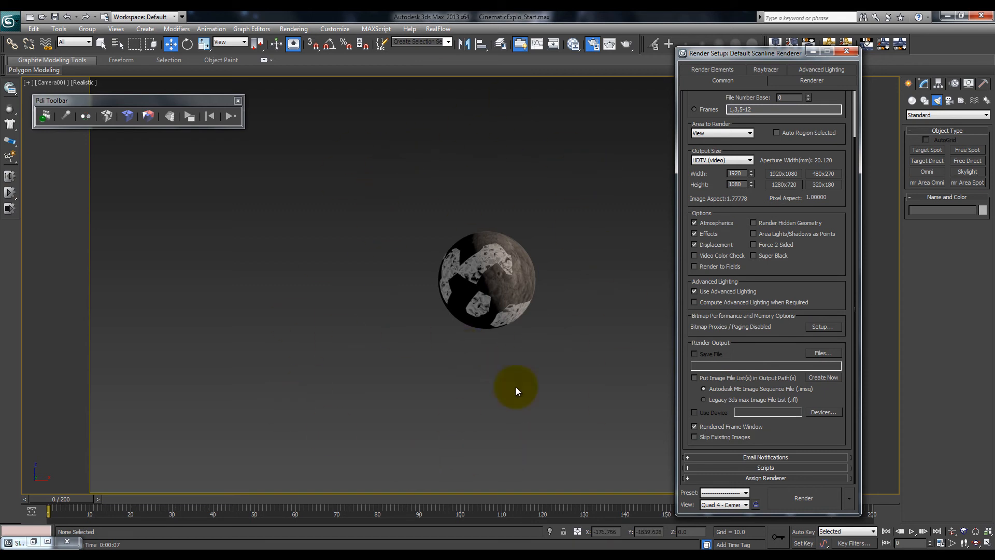
Set the render output to Project_PlanetExplosion_ObjectPass.png in renderoutput as RGB 48 bit PNG with alpha channel, and start rendering the sequence
click(821, 353)
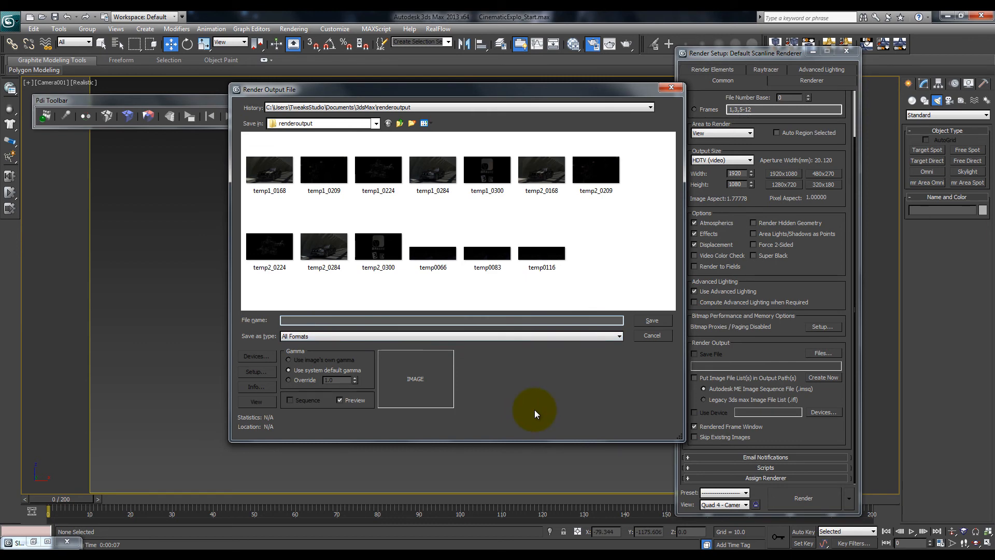
text(Project)
text(_PlanetExplosion_ObjectPass.png)
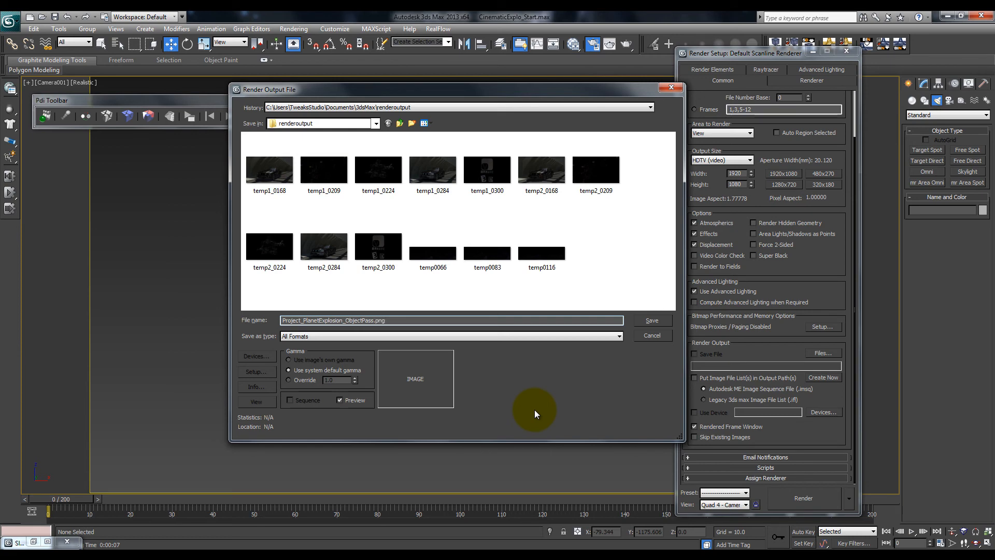
click(651, 321)
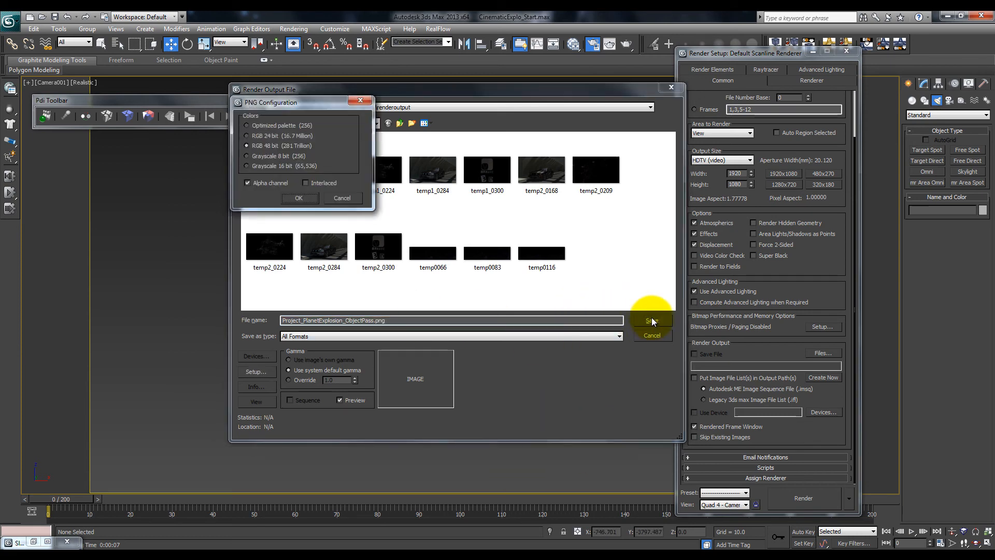
drag(264, 103, 142, 200)
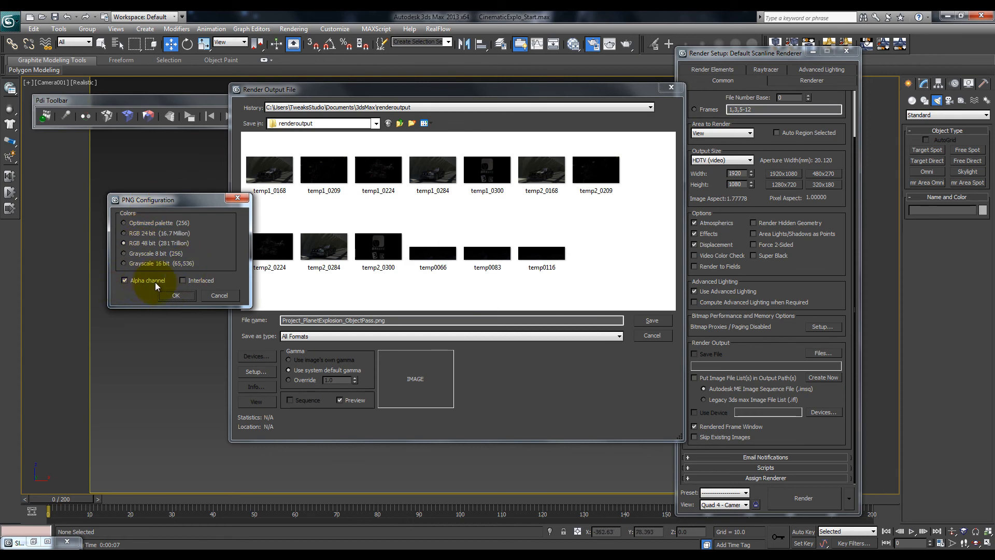
click(177, 295)
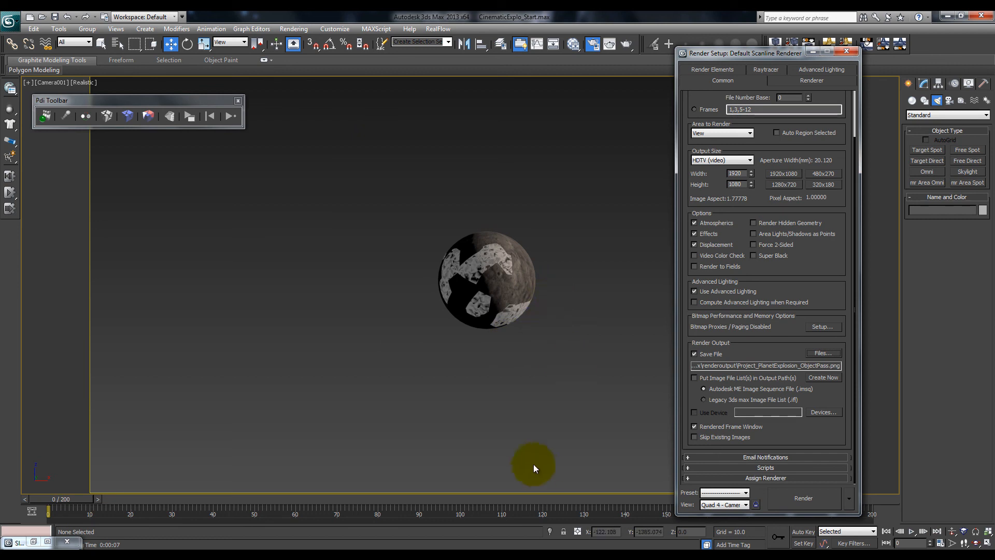
scroll(817, 378, up, 3)
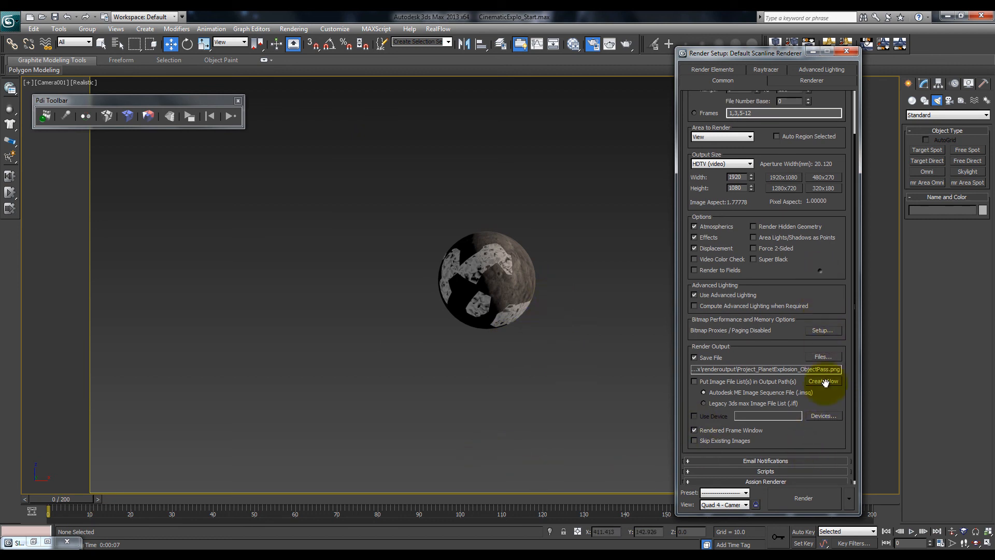
click(804, 501)
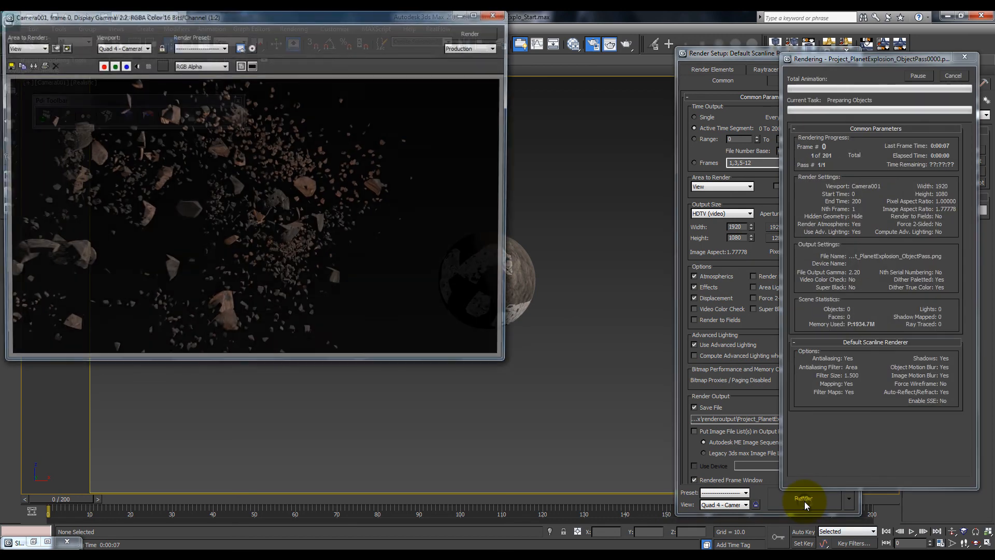